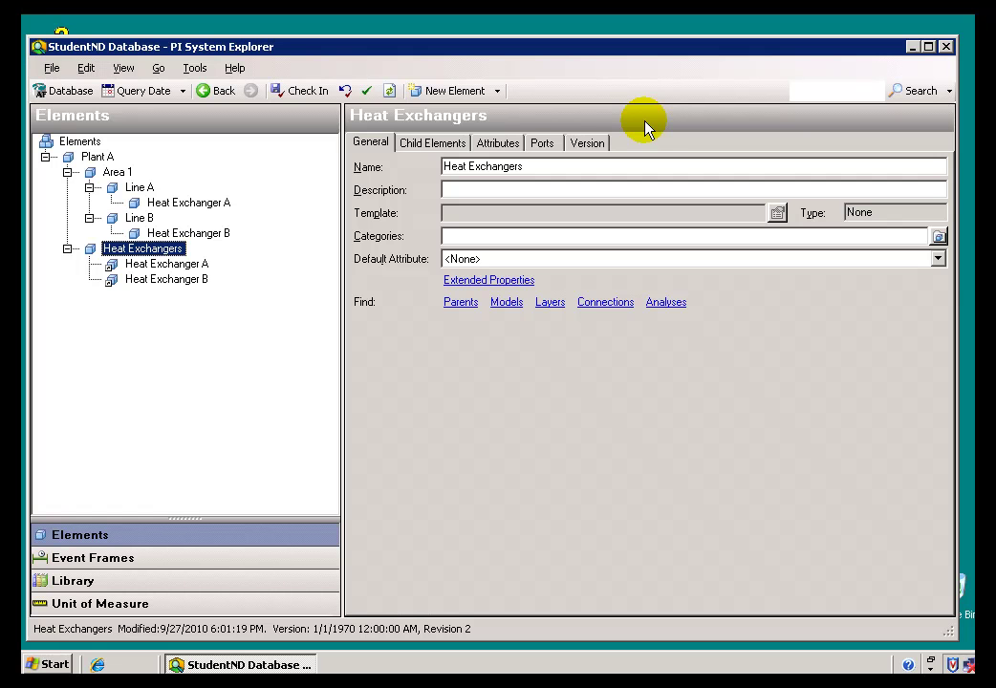
- Delete the Heat Exchanger A and B references under Heat Exchangers and check in as revision 3
{"action": "left_click", "coordinate": [137, 271]}
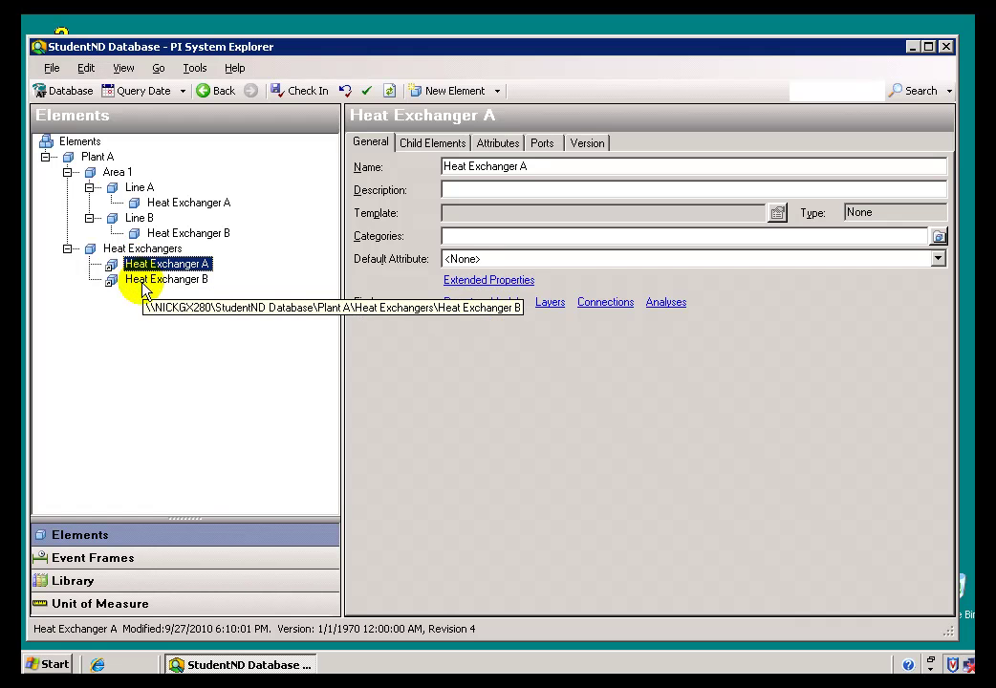
{"action": "right_click", "coordinate": [117, 270]}
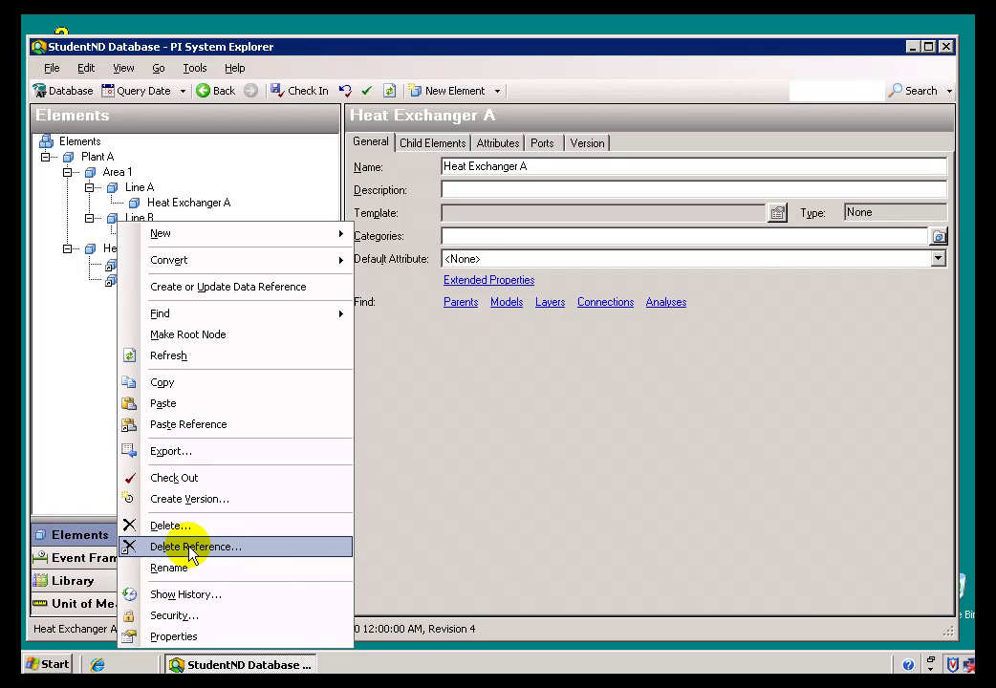
{"action": "left_click", "coordinate": [191, 546]}
{"action": "left_click", "coordinate": [455, 351]}
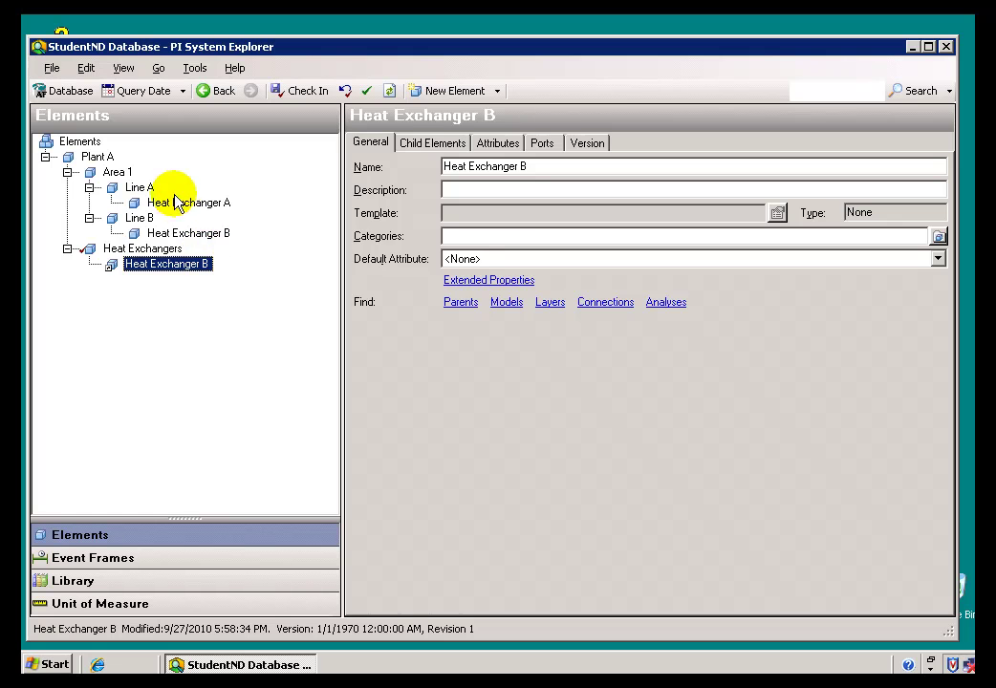
{"action": "right_click", "coordinate": [113, 273]}
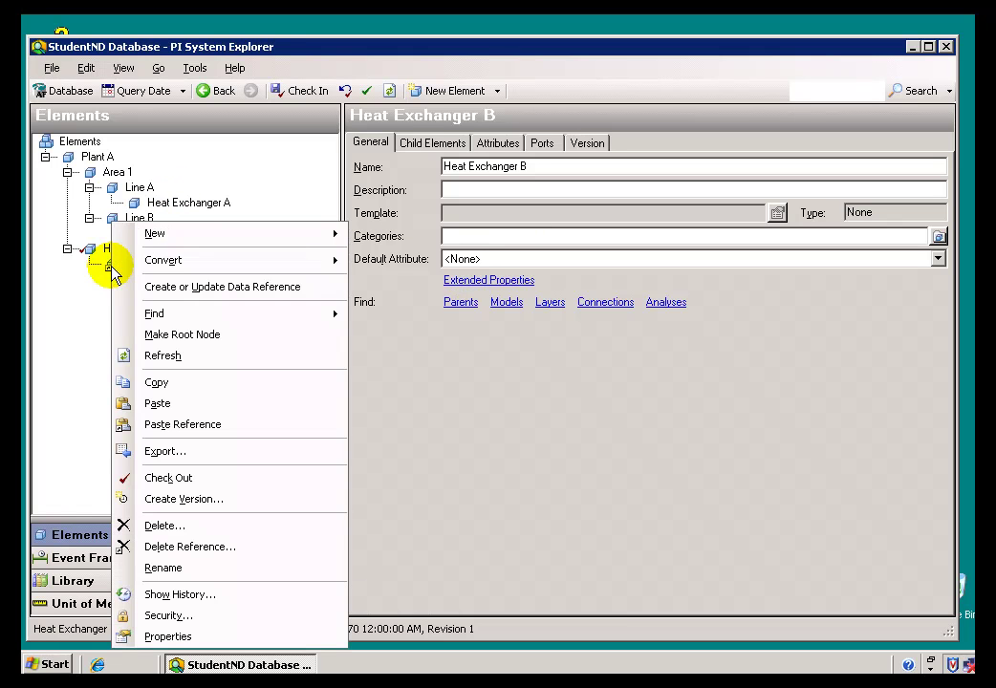
{"action": "left_click", "coordinate": [175, 547]}
{"action": "left_click", "coordinate": [467, 352]}
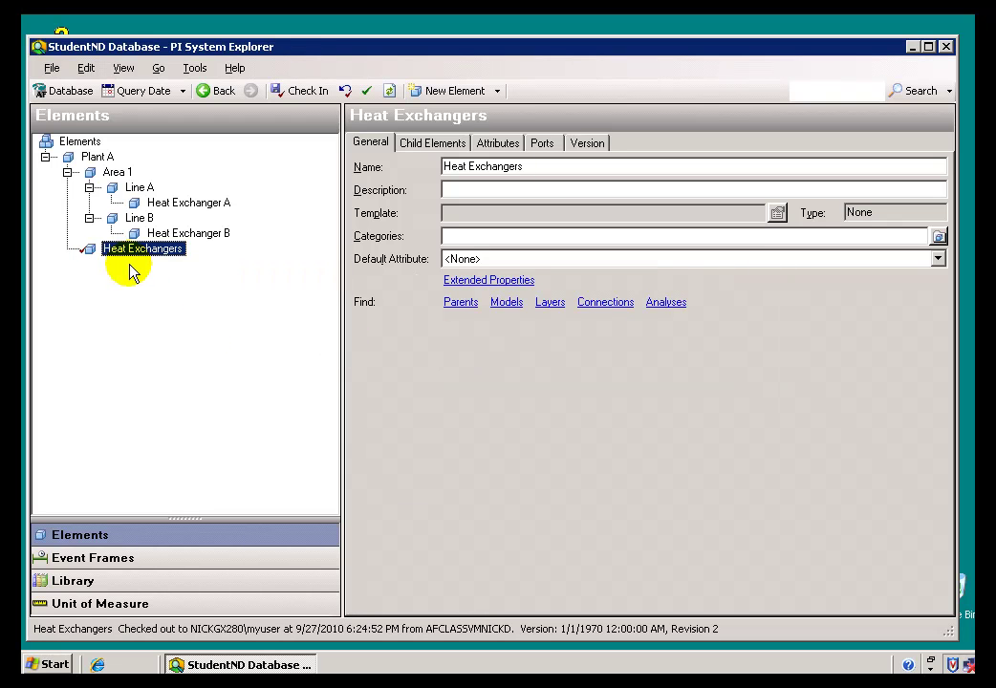
{"action": "left_click", "coordinate": [298, 90]}
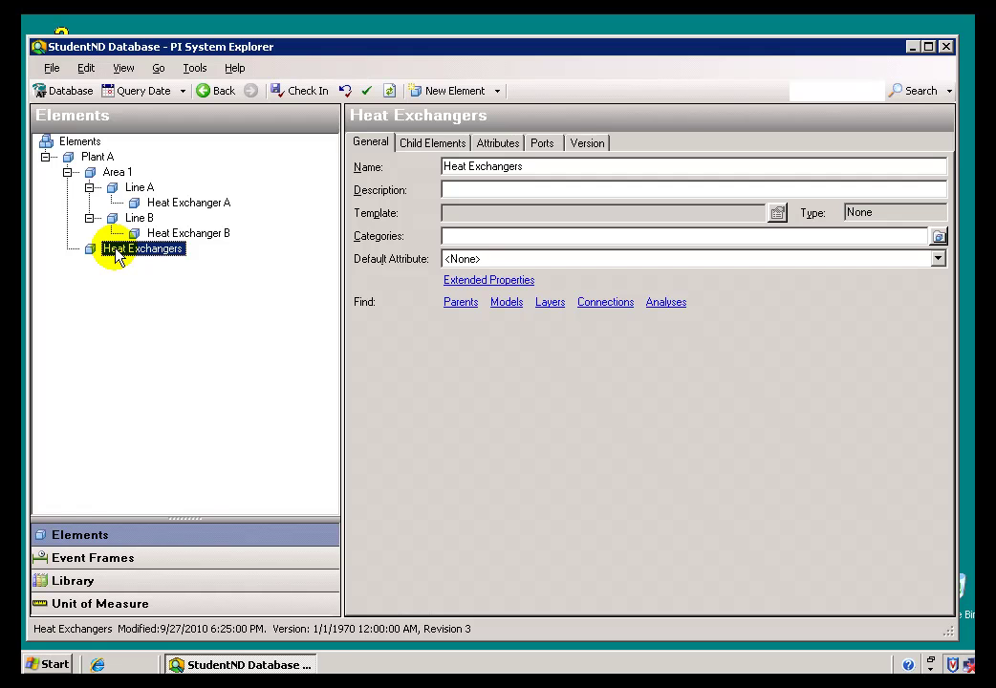
- Add an element reference to Plant A\Area 1\Line A\Heat Exchanger A under Heat Exchangers
{"action": "right_click", "coordinate": [113, 252]}
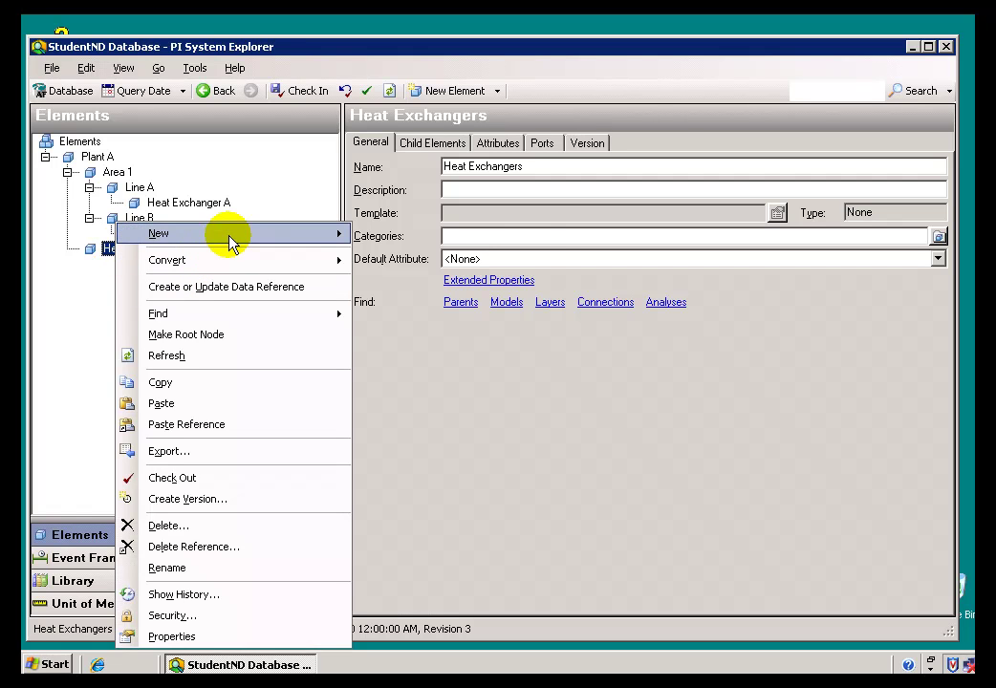
{"action": "mouse_move", "coordinate": [159, 234]}
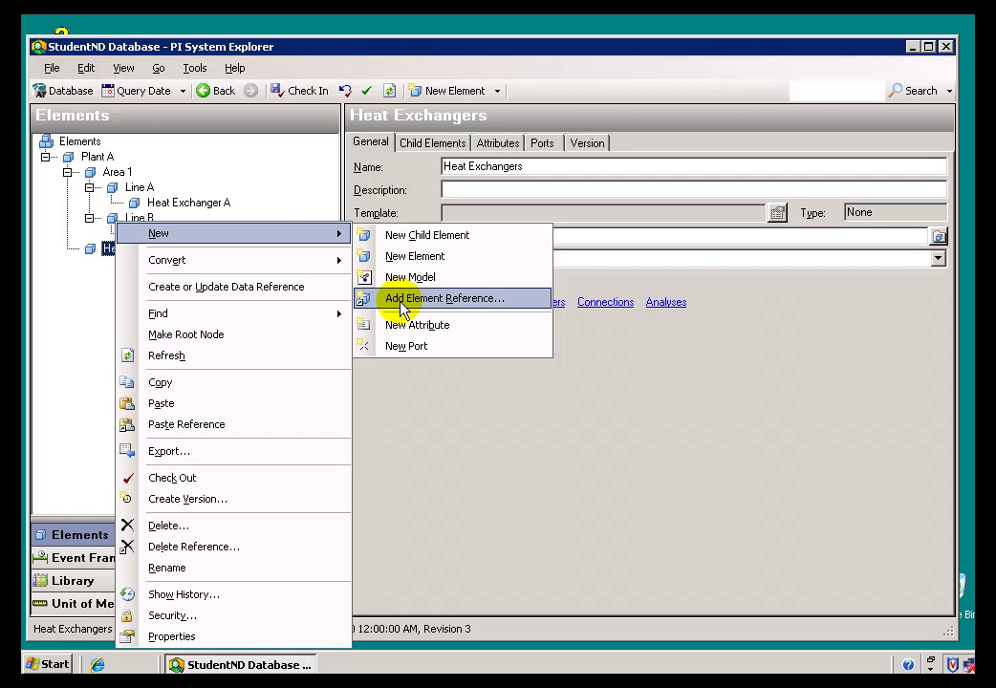
{"action": "left_click", "coordinate": [403, 304]}
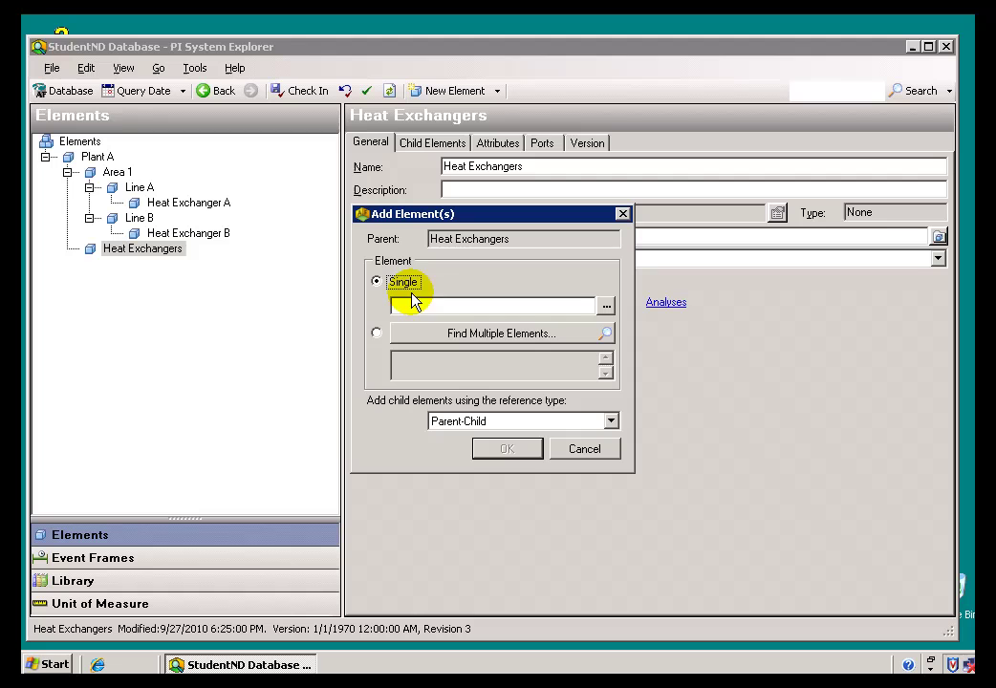
{"action": "left_click", "coordinate": [606, 308]}
{"action": "left_click", "coordinate": [364, 237]}
{"action": "left_click", "coordinate": [387, 252]}
{"action": "left_click", "coordinate": [409, 268]}
{"action": "left_click", "coordinate": [478, 283]}
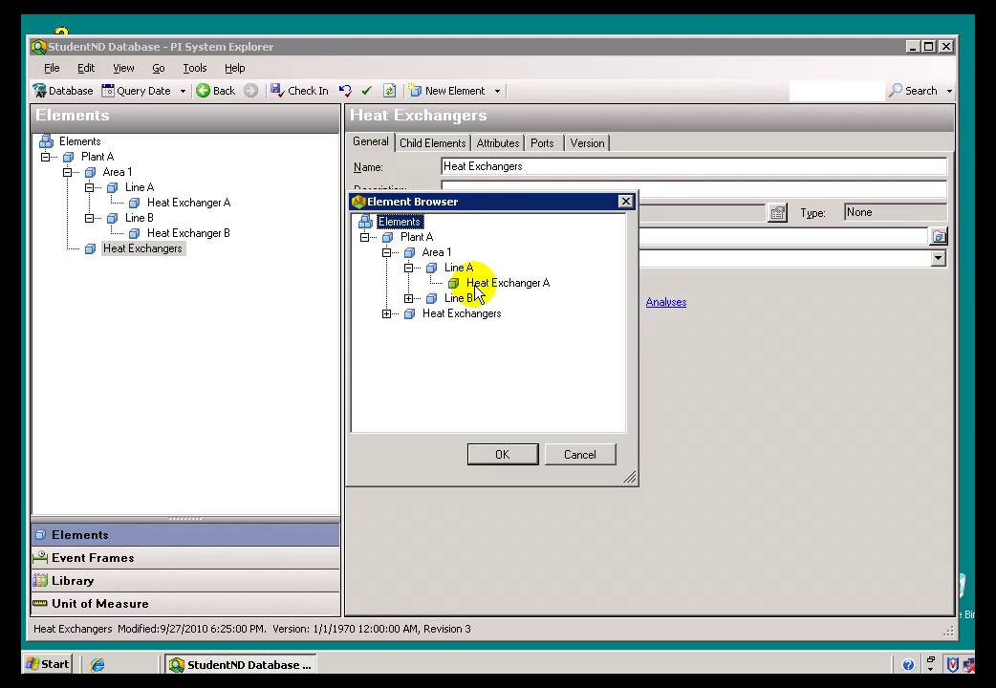
{"action": "left_click", "coordinate": [497, 456]}
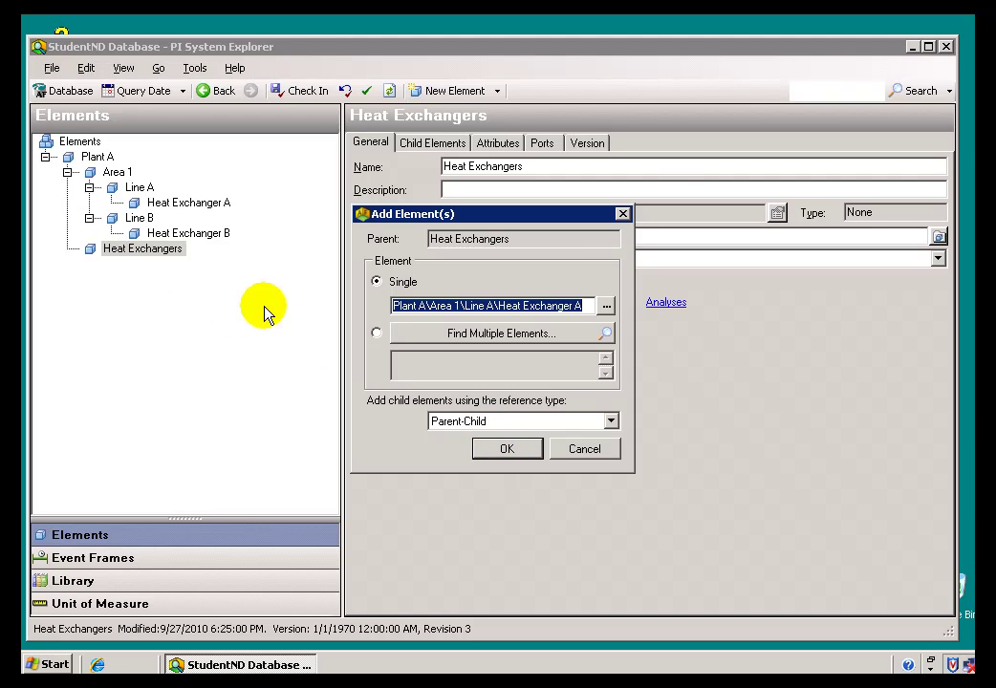
{"action": "left_click", "coordinate": [504, 451]}
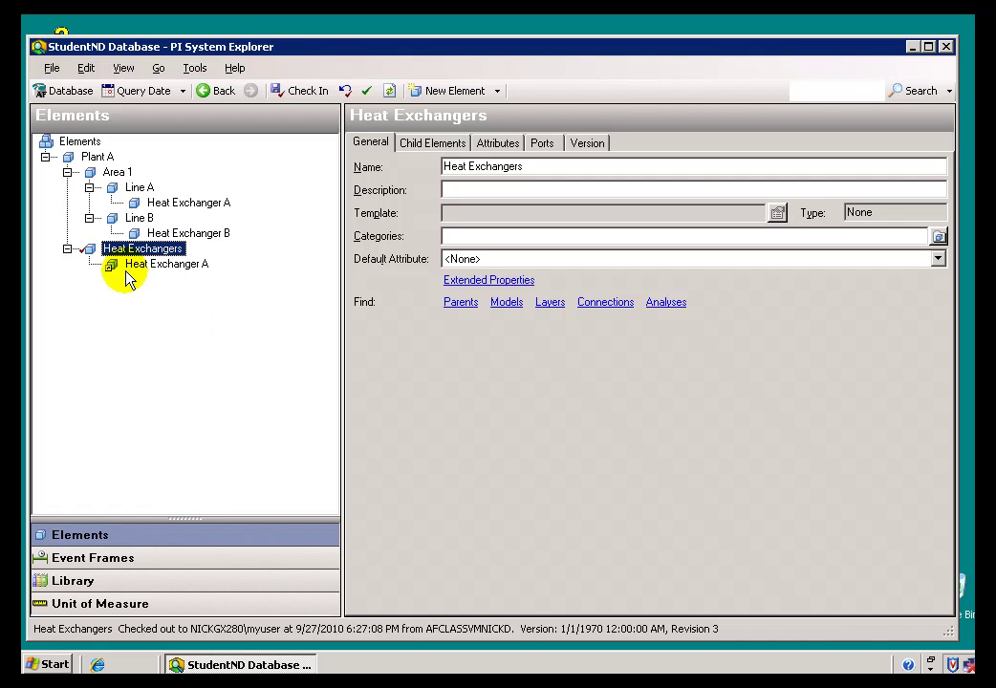
- Undo the check-out to drop the new reference, then start a multi-element reference search
{"action": "left_click", "coordinate": [344, 92]}
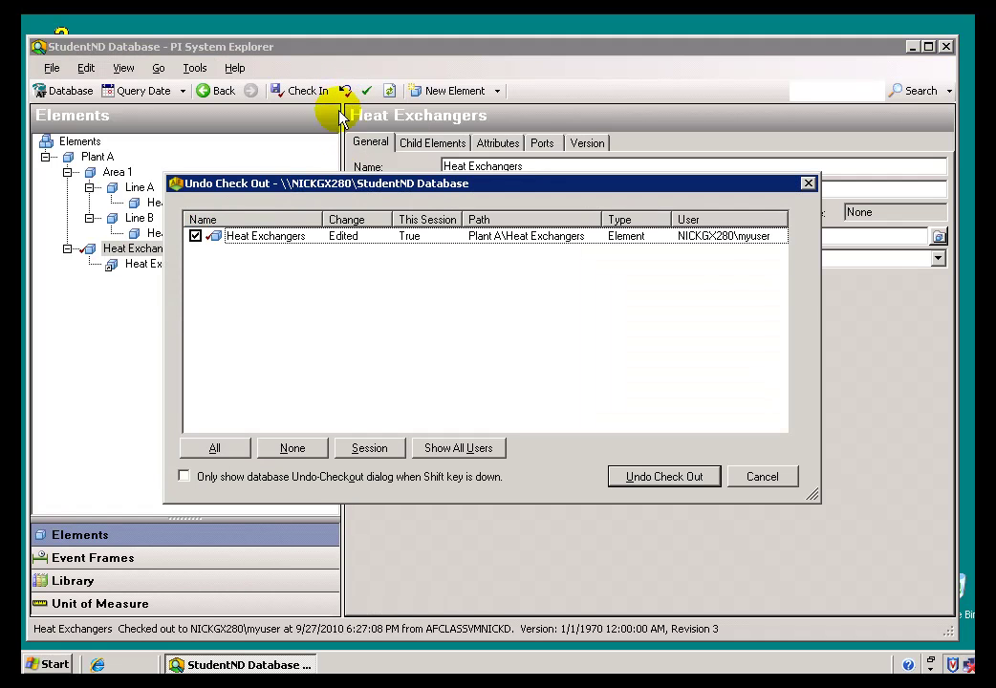
{"action": "left_click", "coordinate": [663, 476]}
{"action": "right_click", "coordinate": [149, 251]}
{"action": "mouse_move", "coordinate": [189, 234]}
{"action": "left_click", "coordinate": [457, 298]}
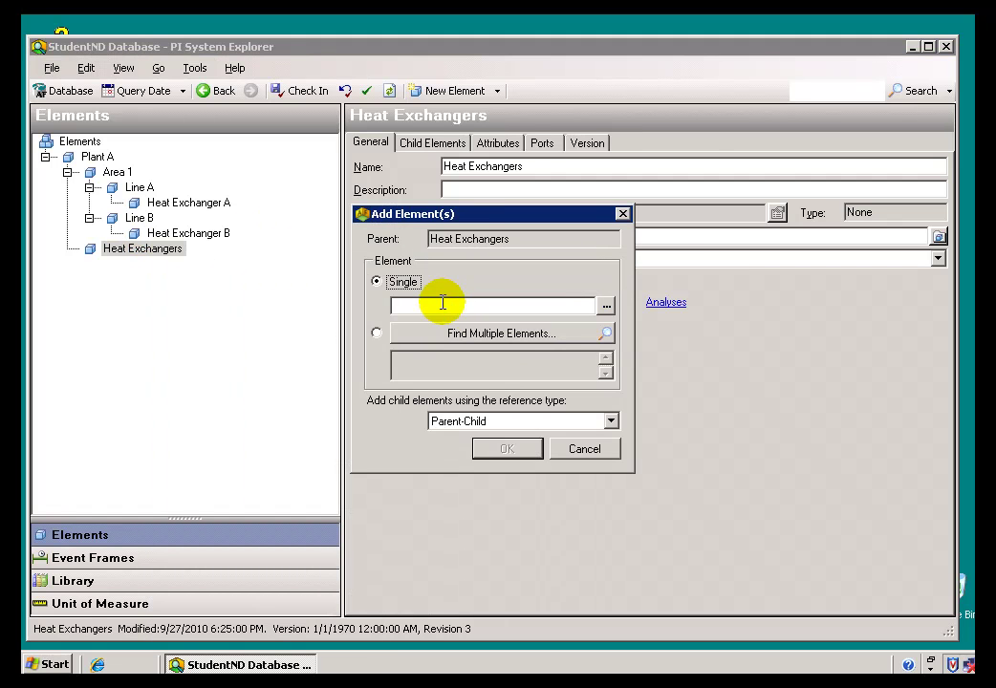
{"action": "left_click", "coordinate": [375, 333]}
{"action": "left_click", "coordinate": [457, 334]}
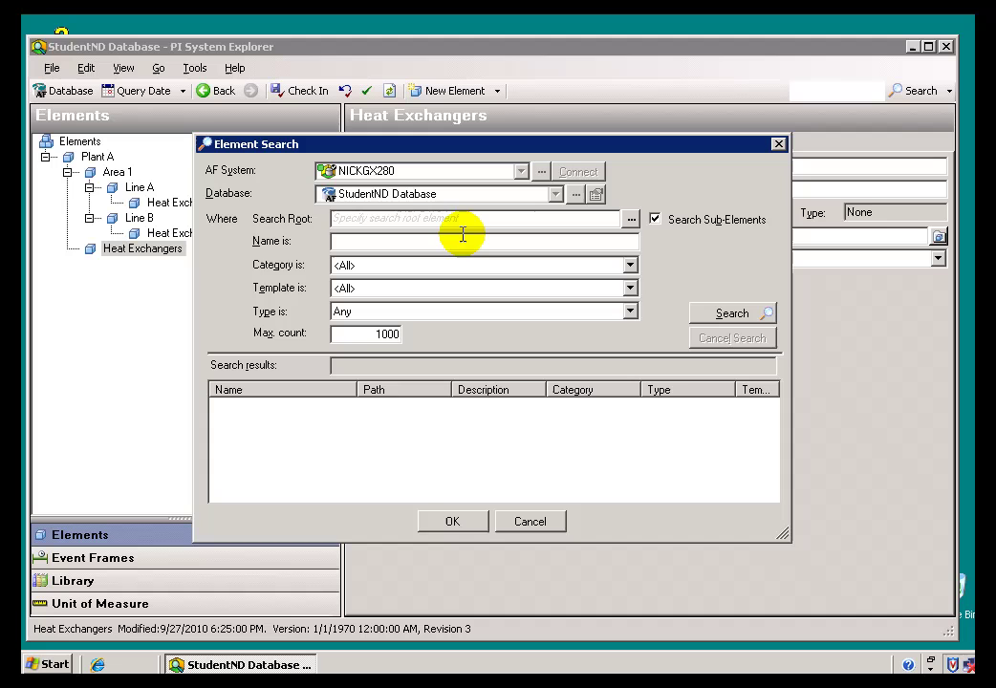
- Search with the *excha* name filter and add Heat Exchanger A and B as references
{"action": "type", "text": "excha"}
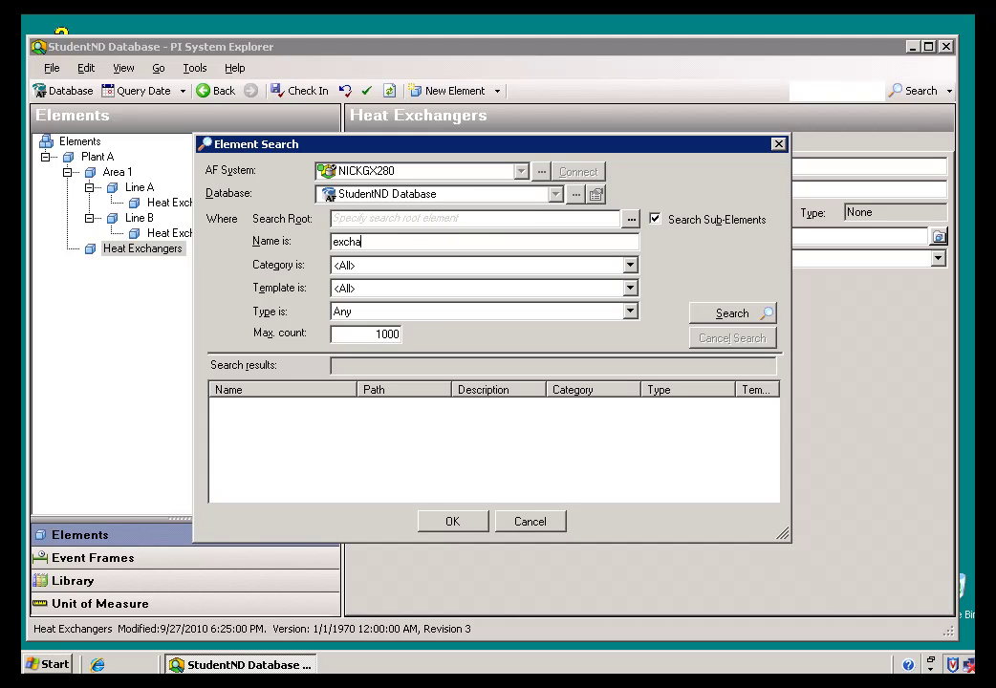
{"action": "left_click", "coordinate": [719, 315]}
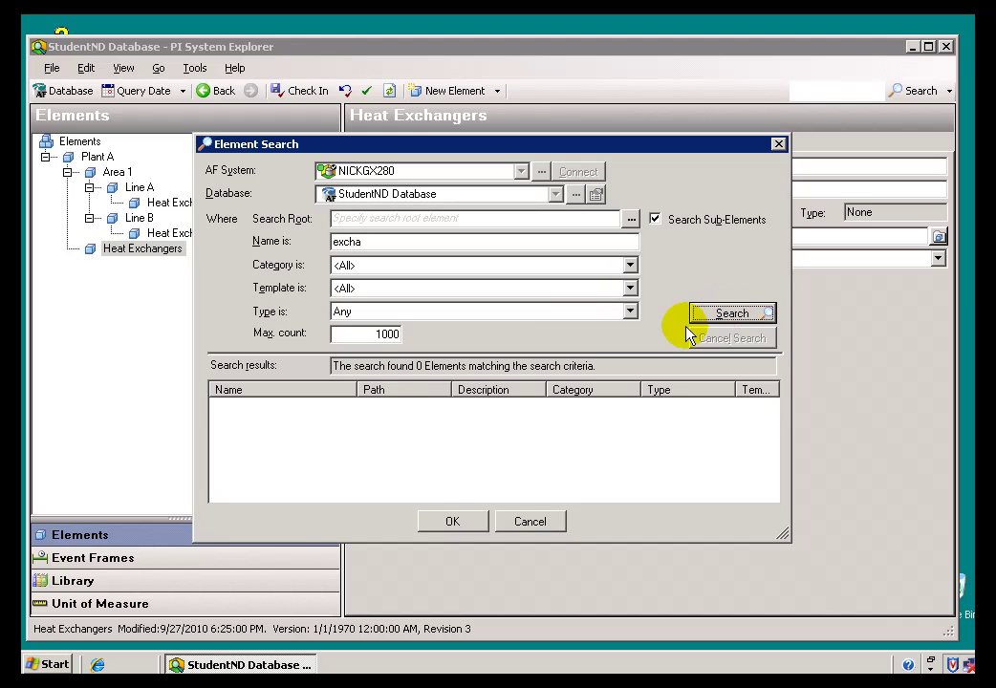
{"action": "left_click", "coordinate": [423, 247]}
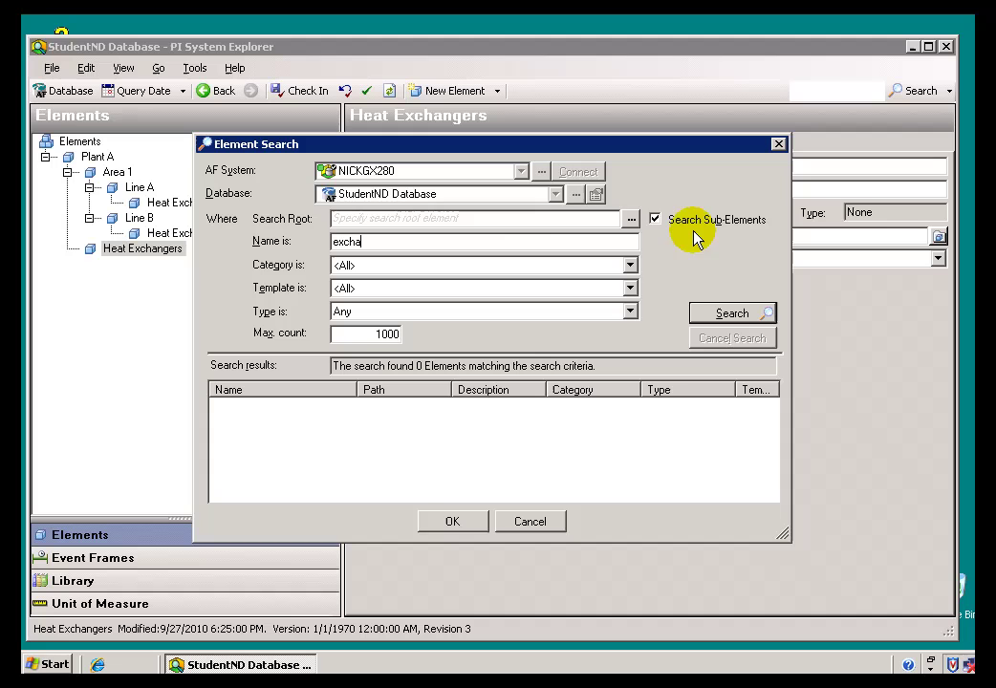
{"action": "type", "text": "*"}
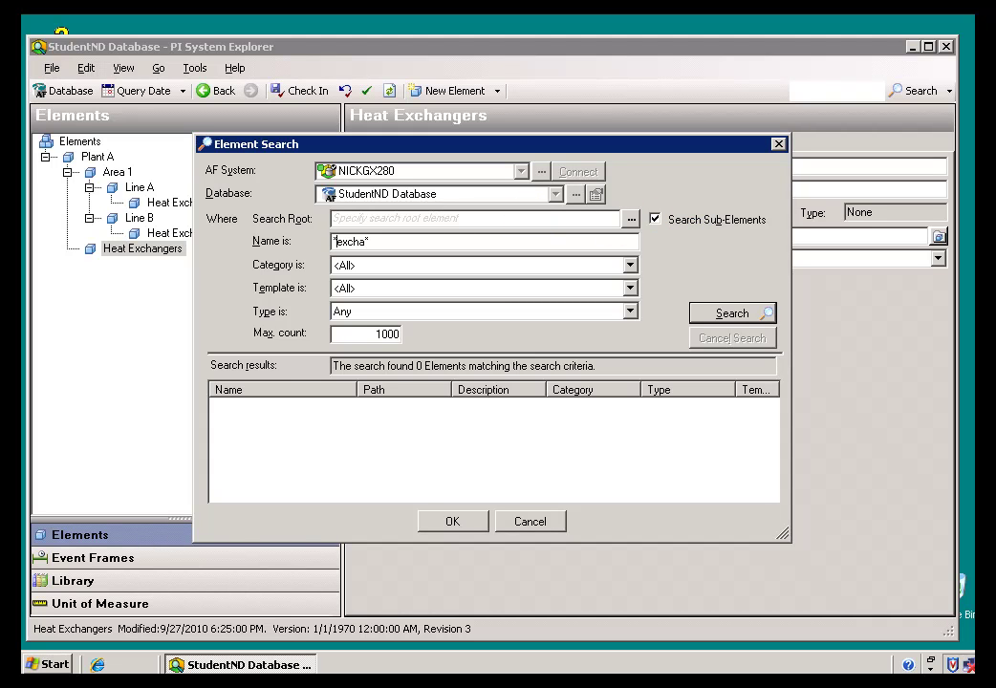
{"action": "left_click", "coordinate": [712, 315]}
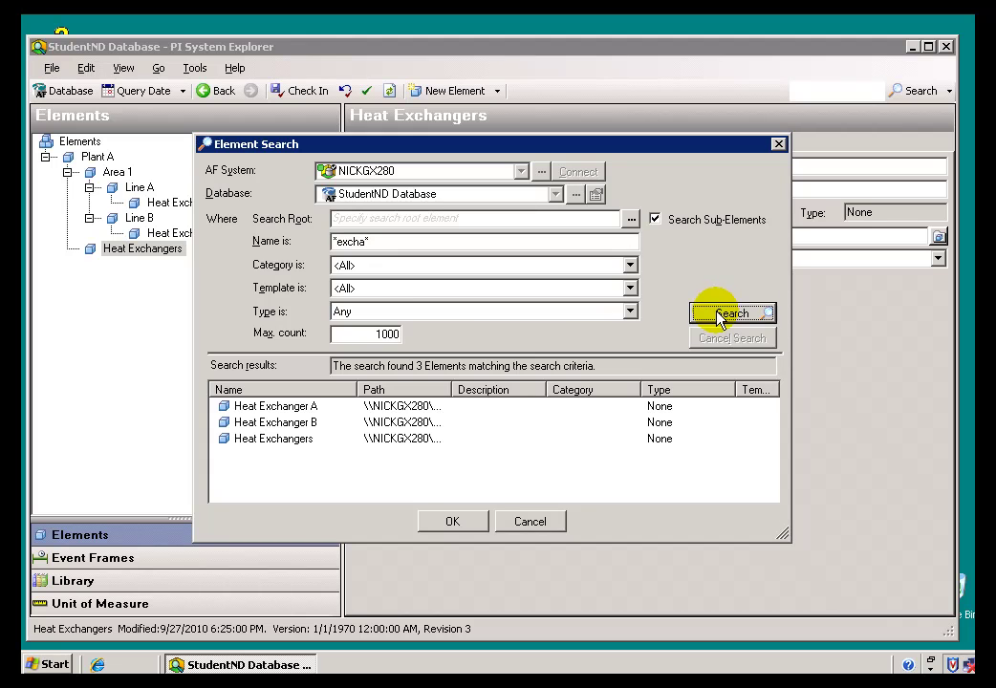
{"action": "left_click", "coordinate": [372, 242]}
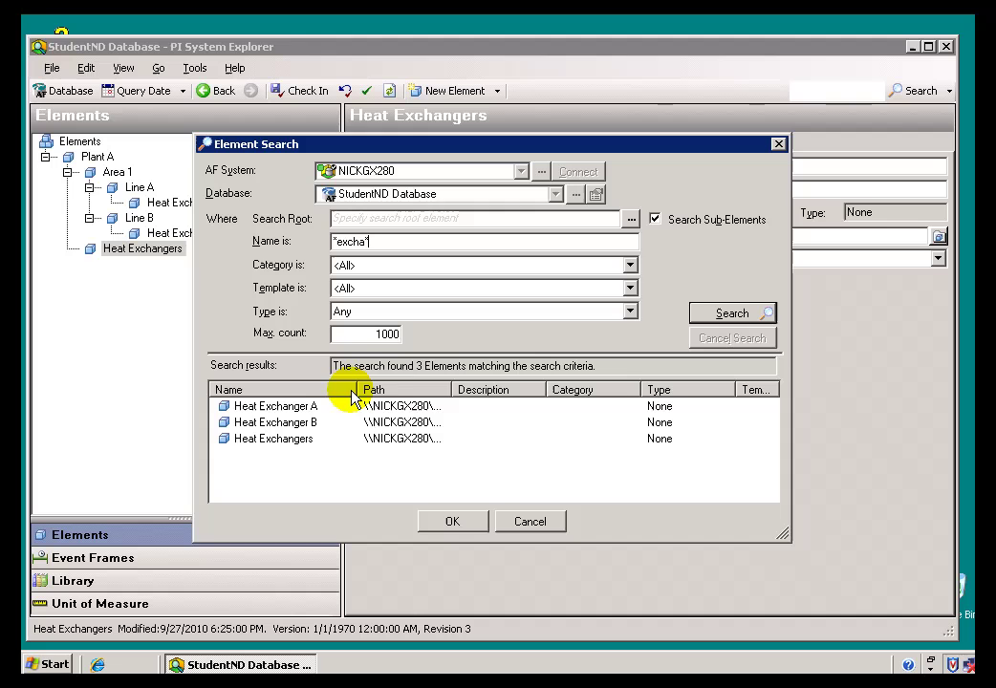
{"action": "left_click_drag", "start_coordinate": [354, 388], "coordinate": [391, 389]}
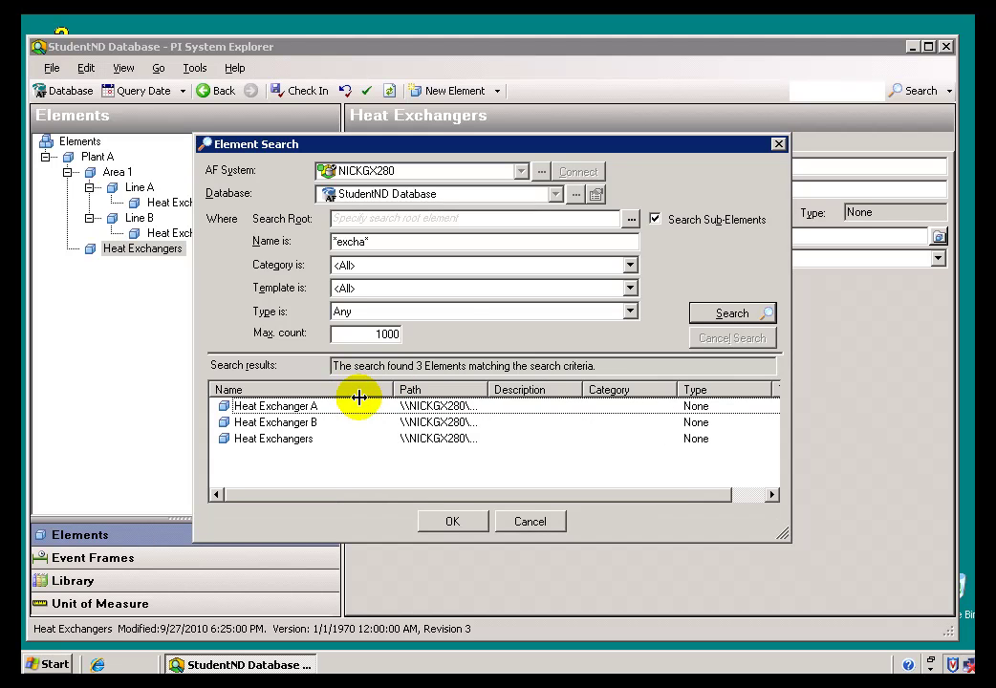
{"action": "left_click", "coordinate": [275, 424]}
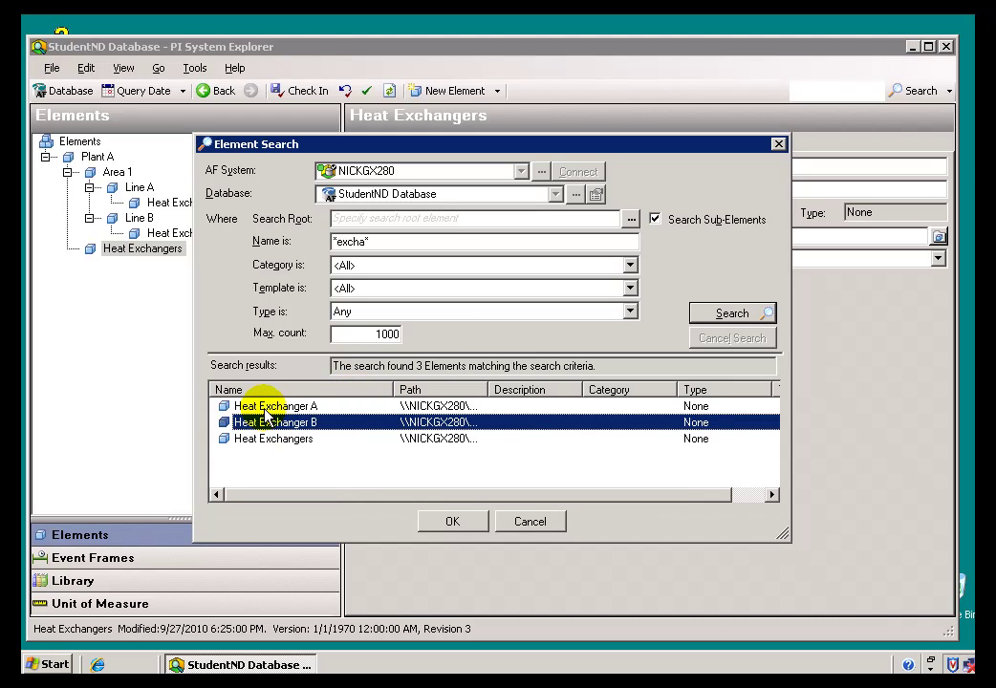
{"action": "left_click", "coordinate": [266, 409], "text": "ctrl"}
{"action": "left_click", "coordinate": [450, 522]}
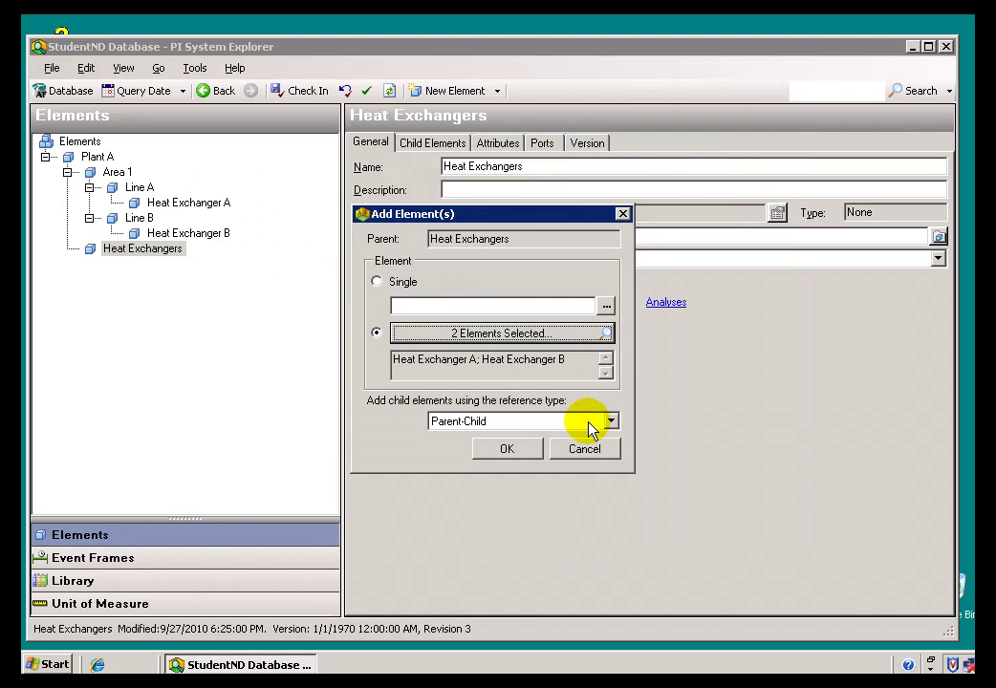
{"action": "left_click", "coordinate": [507, 450]}
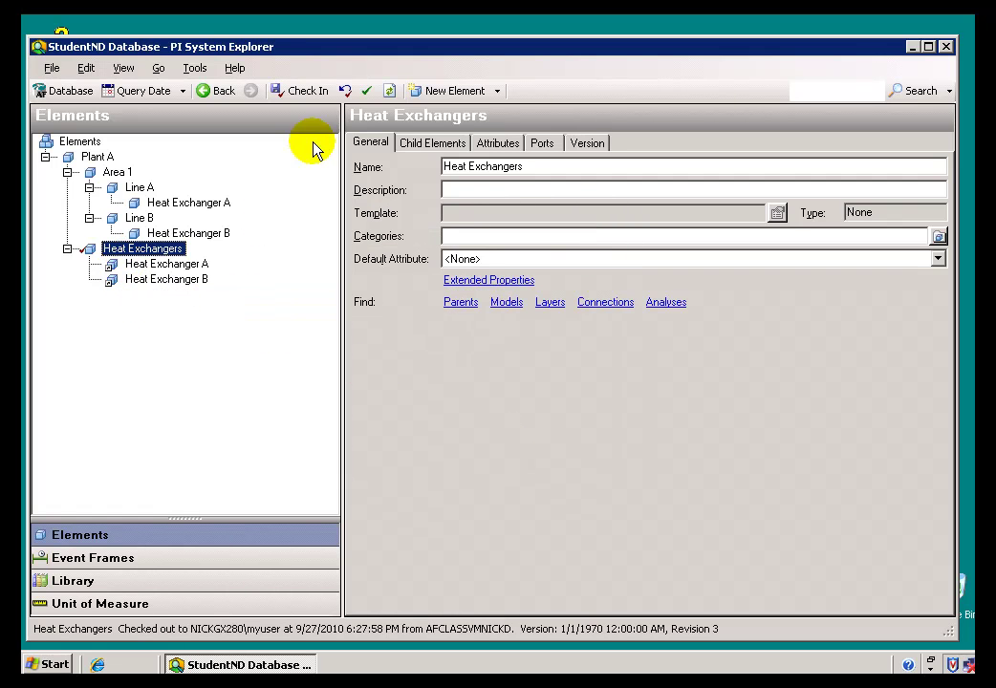
- Check in Heat Exchangers as revision 4 and glance at the new Heat Exchanger A reference
{"action": "left_click", "coordinate": [303, 96]}
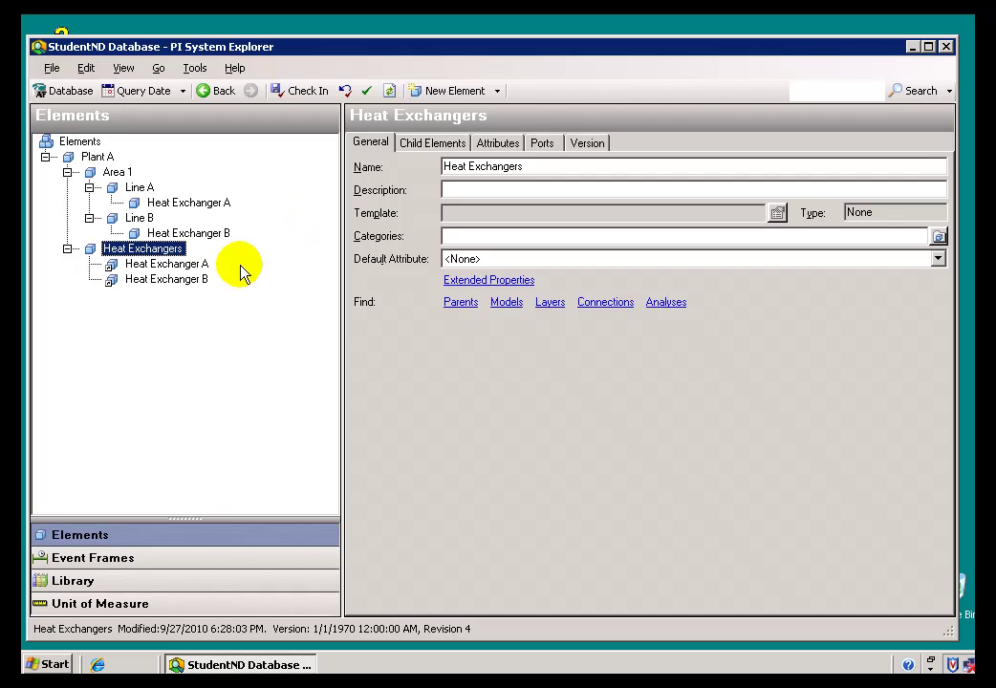
{"action": "left_click", "coordinate": [143, 265]}
{"action": "left_click", "coordinate": [142, 249]}
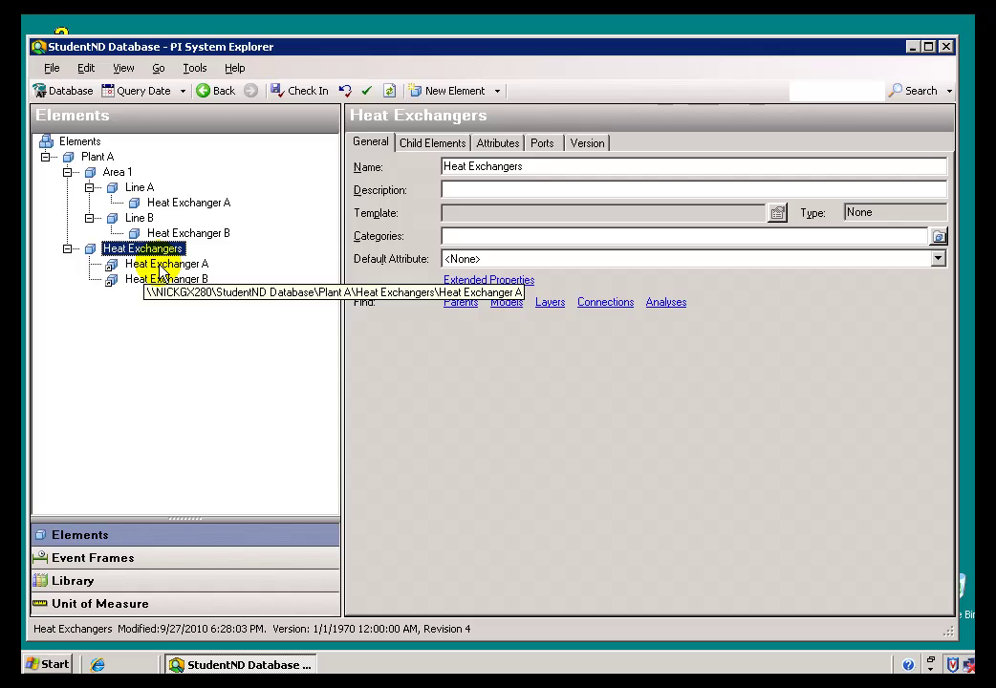
- Show Heat Exchangers' child elements, toggling Group by Reference Type off and back on
{"action": "left_click", "coordinate": [425, 145]}
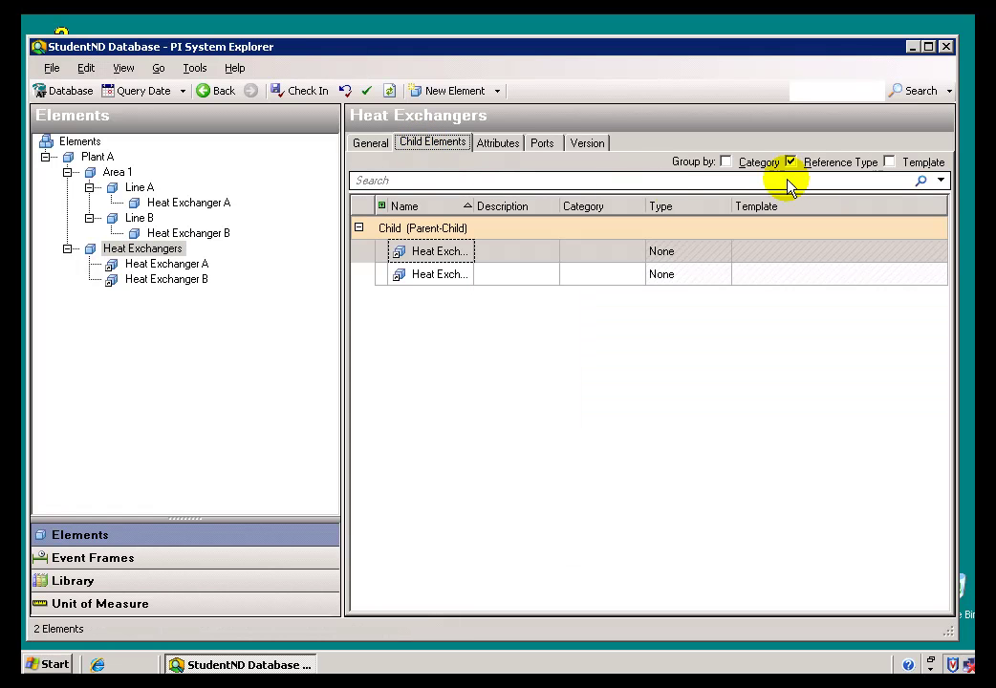
{"action": "left_click", "coordinate": [790, 163]}
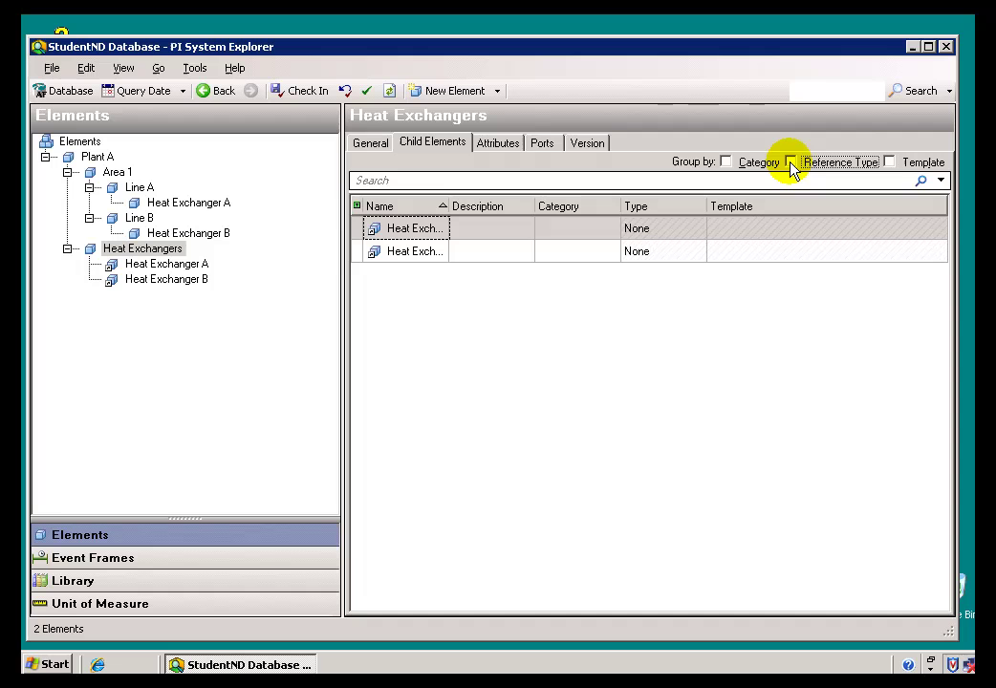
{"action": "left_click", "coordinate": [791, 164]}
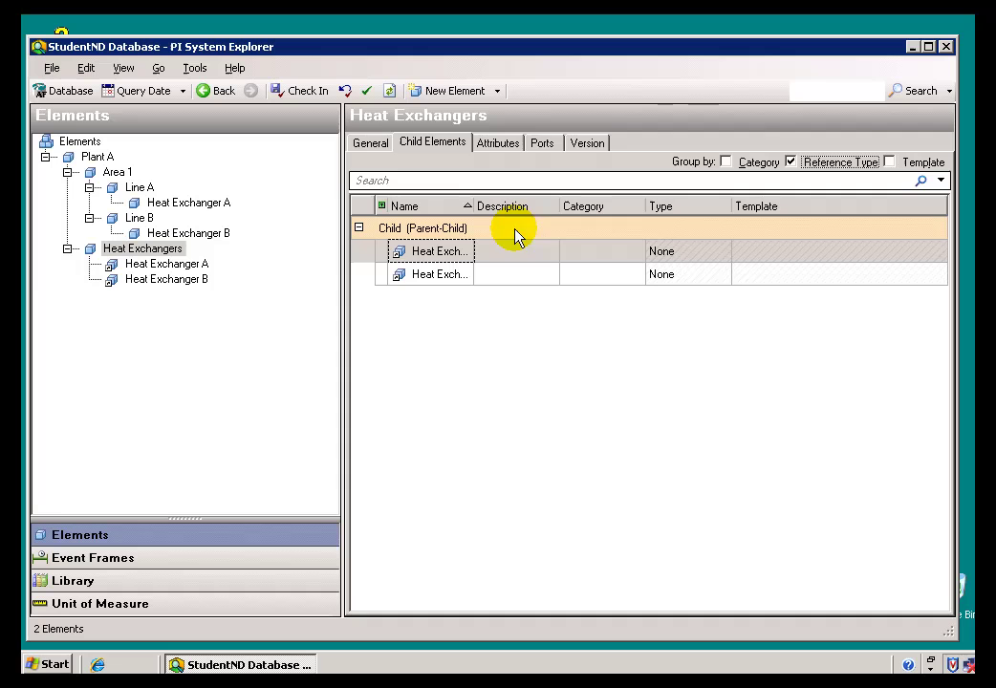
{"action": "left_click", "coordinate": [127, 264]}
{"action": "left_click", "coordinate": [110, 249]}
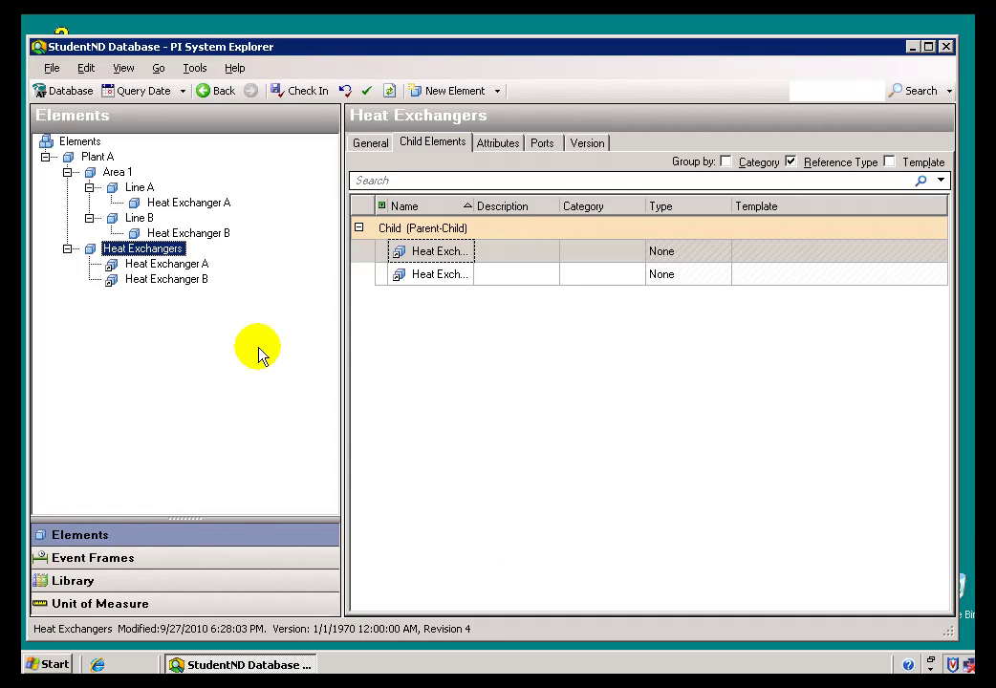
- Inspect the children of Heat Exchangers, Line A, Line B and Line A's Heat Exchanger A
{"action": "left_click", "coordinate": [129, 264]}
{"action": "left_click", "coordinate": [149, 252]}
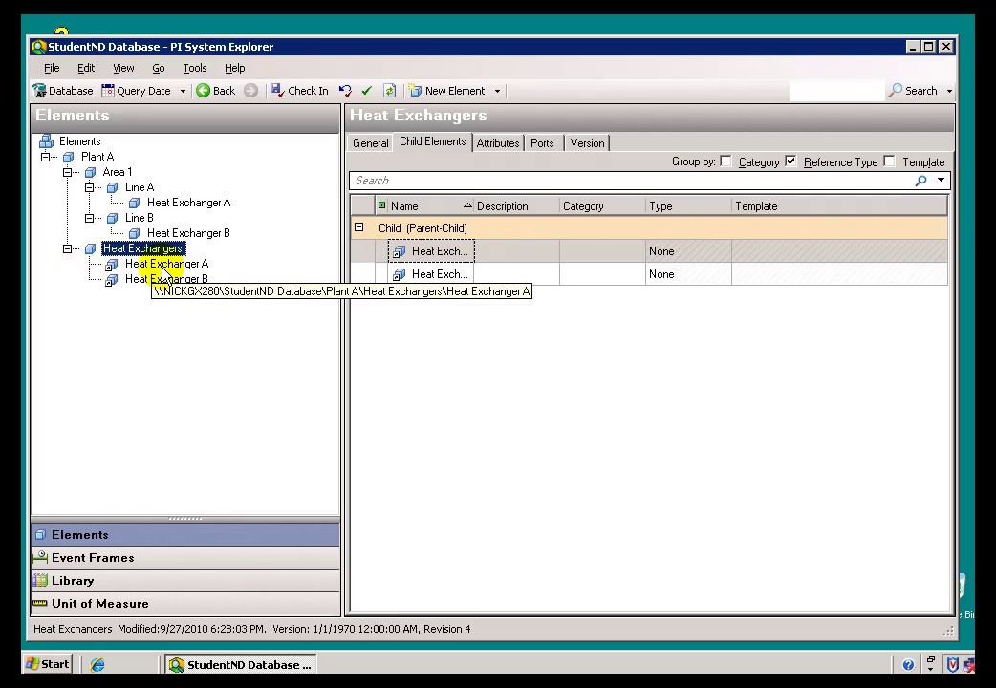
{"action": "left_click", "coordinate": [162, 206]}
{"action": "left_click", "coordinate": [144, 189]}
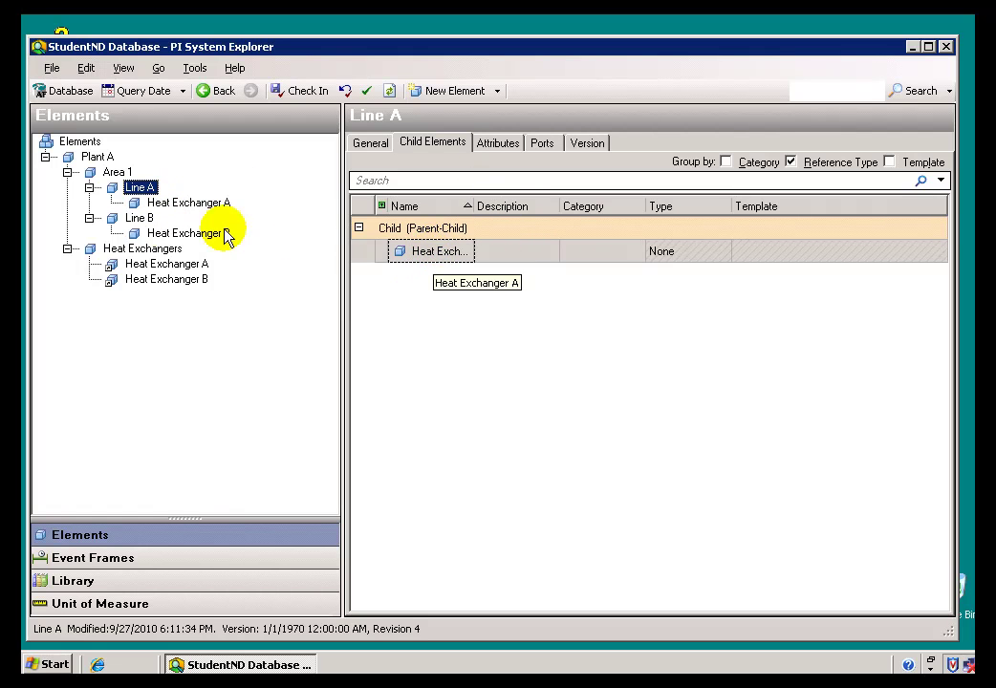
{"action": "left_click", "coordinate": [139, 218]}
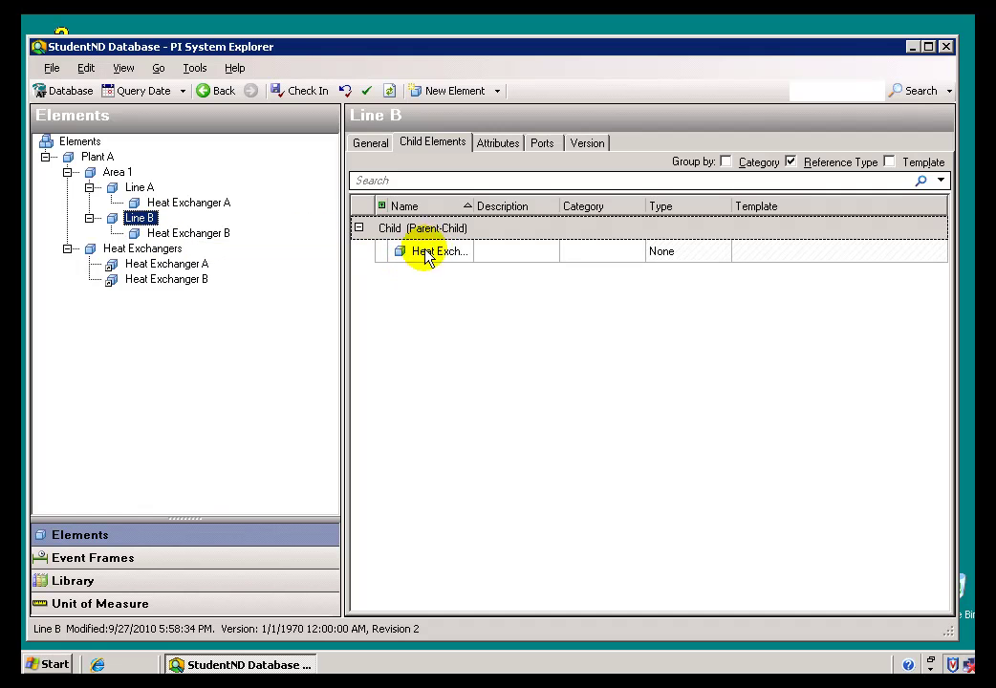
{"action": "left_click", "coordinate": [138, 187]}
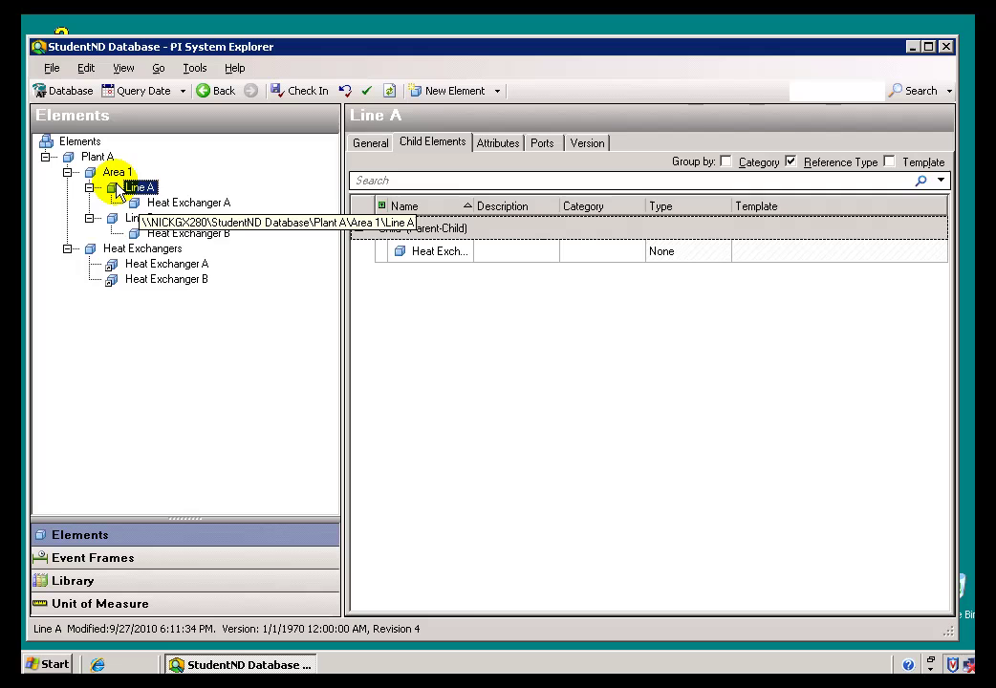
{"action": "left_click", "coordinate": [155, 203]}
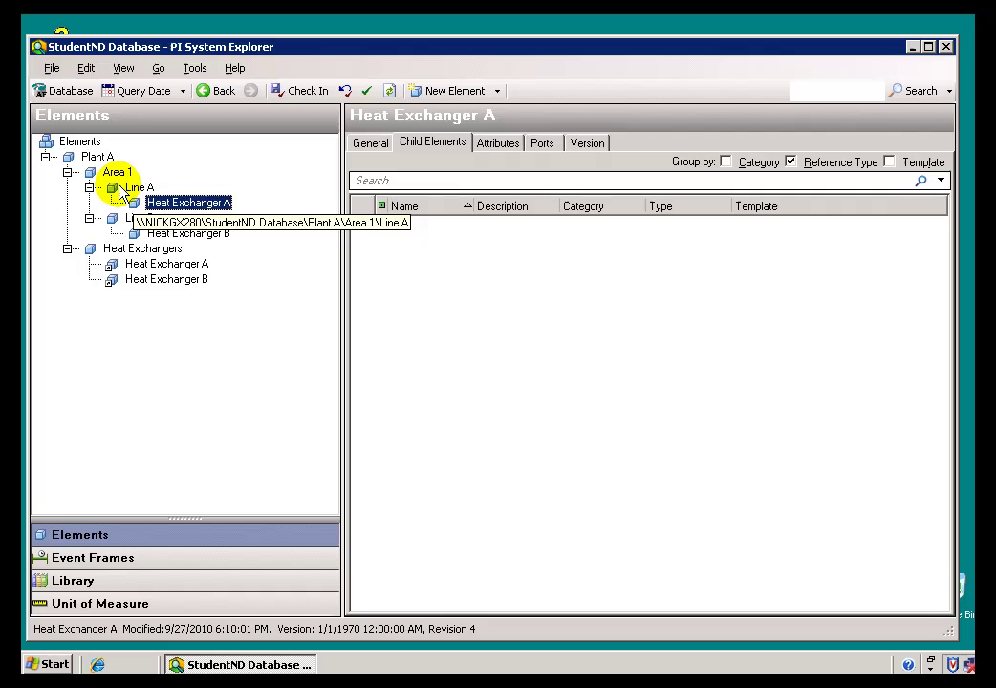
{"action": "left_click", "coordinate": [131, 189]}
- Delete Line A's Heat Exchanger A and Line B's Heat Exchanger B references and check in
{"action": "right_click", "coordinate": [175, 210]}
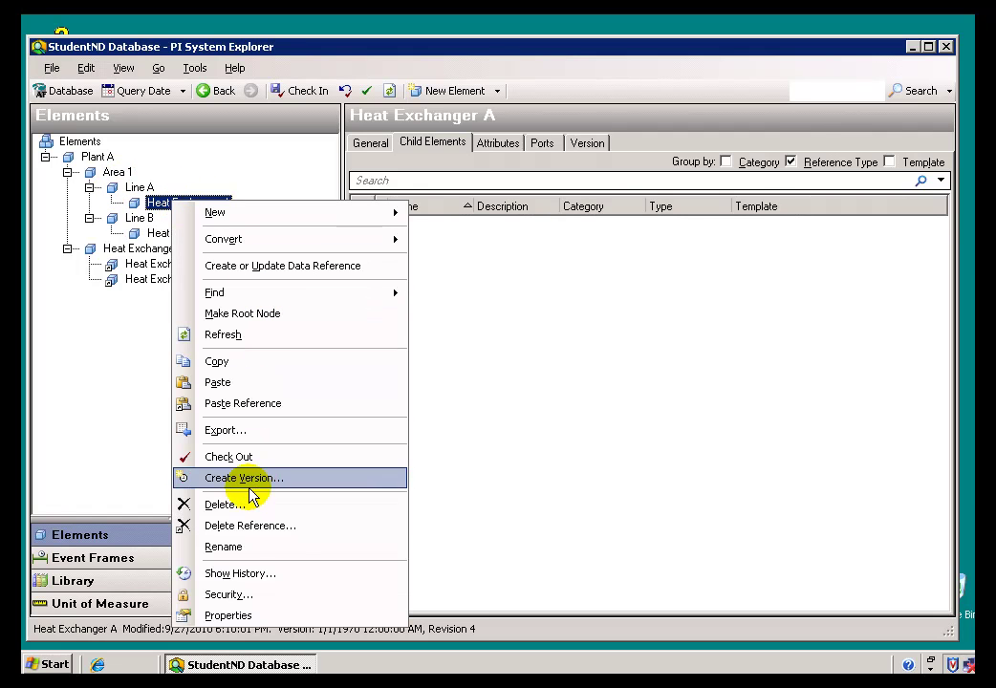
{"action": "left_click", "coordinate": [250, 528]}
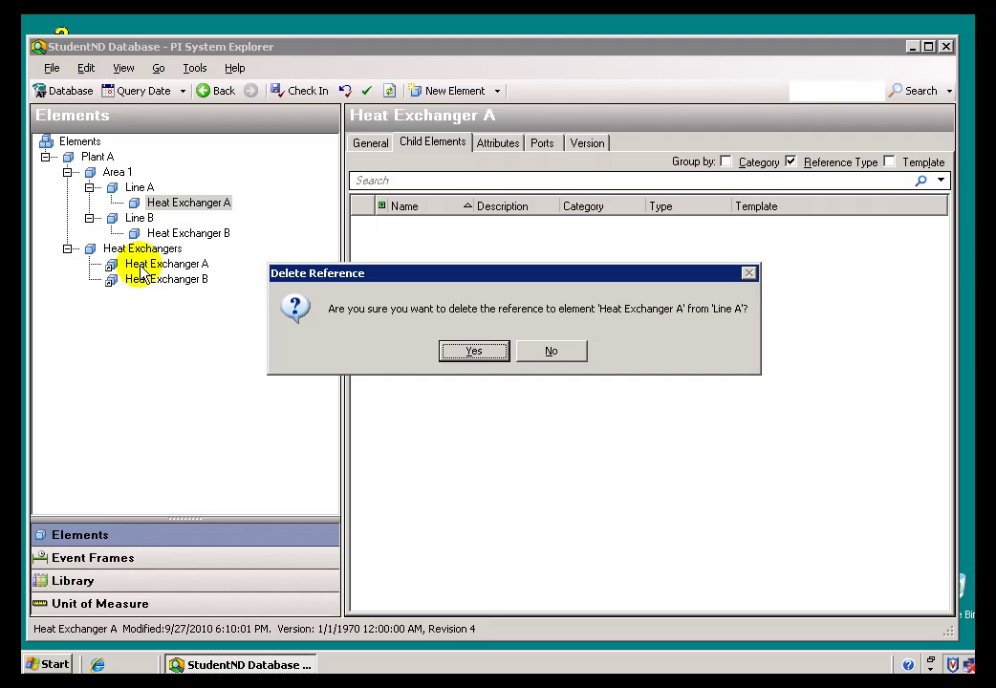
{"action": "left_click", "coordinate": [472, 353]}
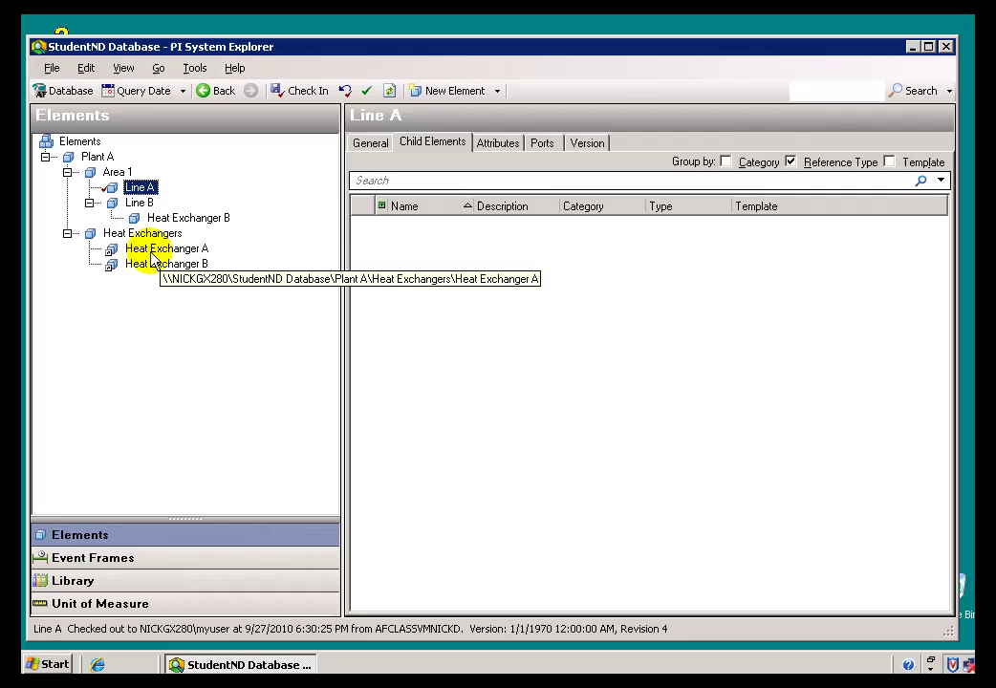
{"action": "left_click", "coordinate": [163, 218]}
{"action": "right_click", "coordinate": [164, 222]}
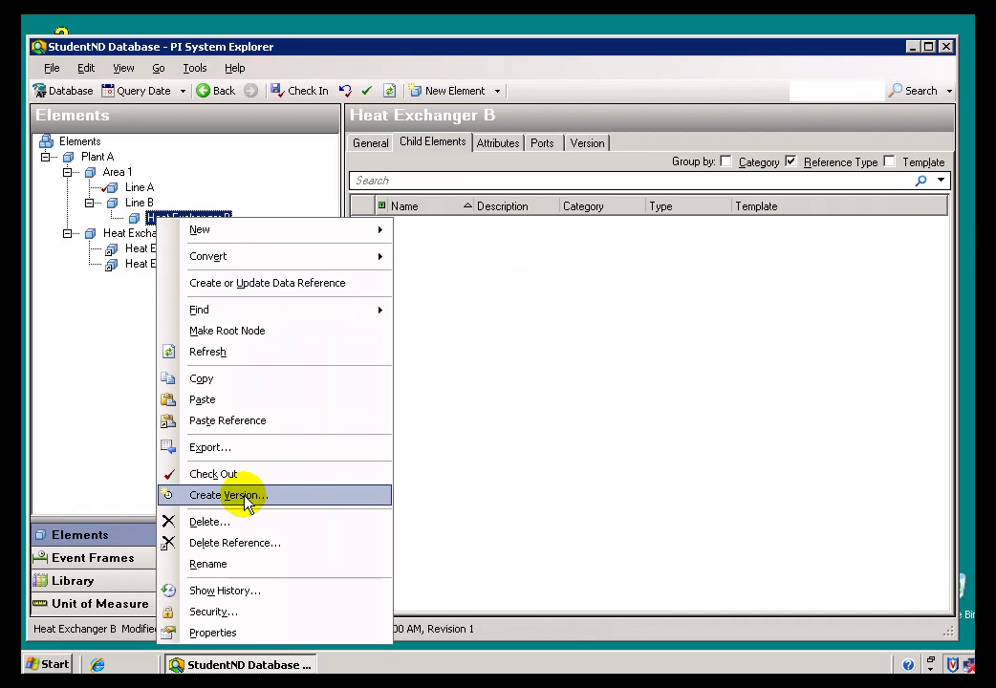
{"action": "left_click", "coordinate": [242, 542]}
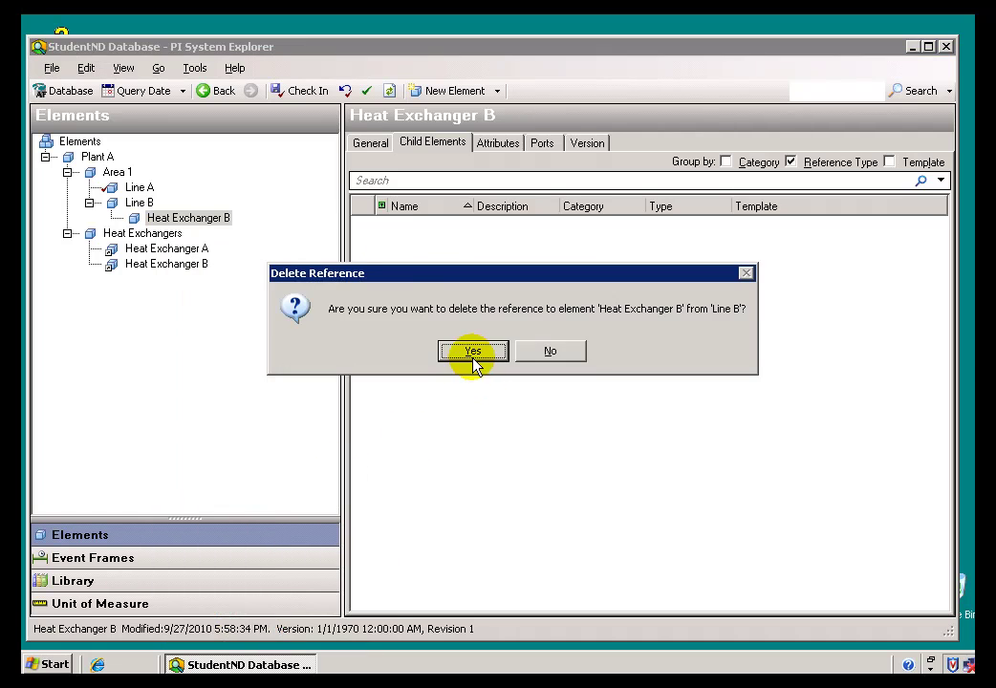
{"action": "left_click", "coordinate": [473, 354]}
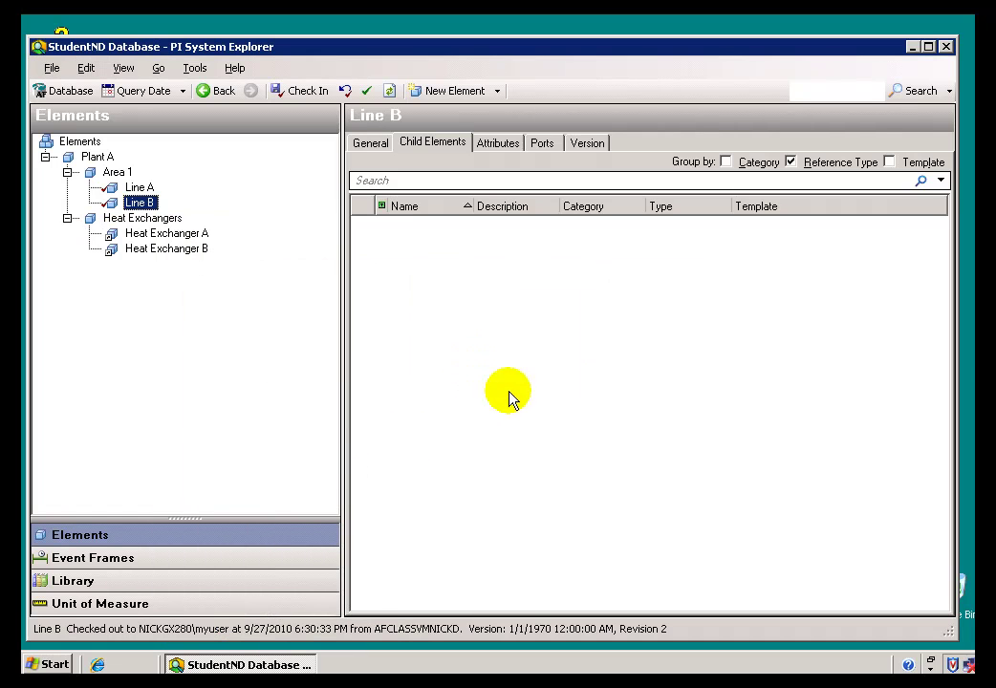
{"action": "left_click", "coordinate": [292, 90]}
- Review the general properties of Heat Exchanger A and B, then Line A and Line B
{"action": "left_click", "coordinate": [133, 233]}
{"action": "left_click", "coordinate": [142, 233]}
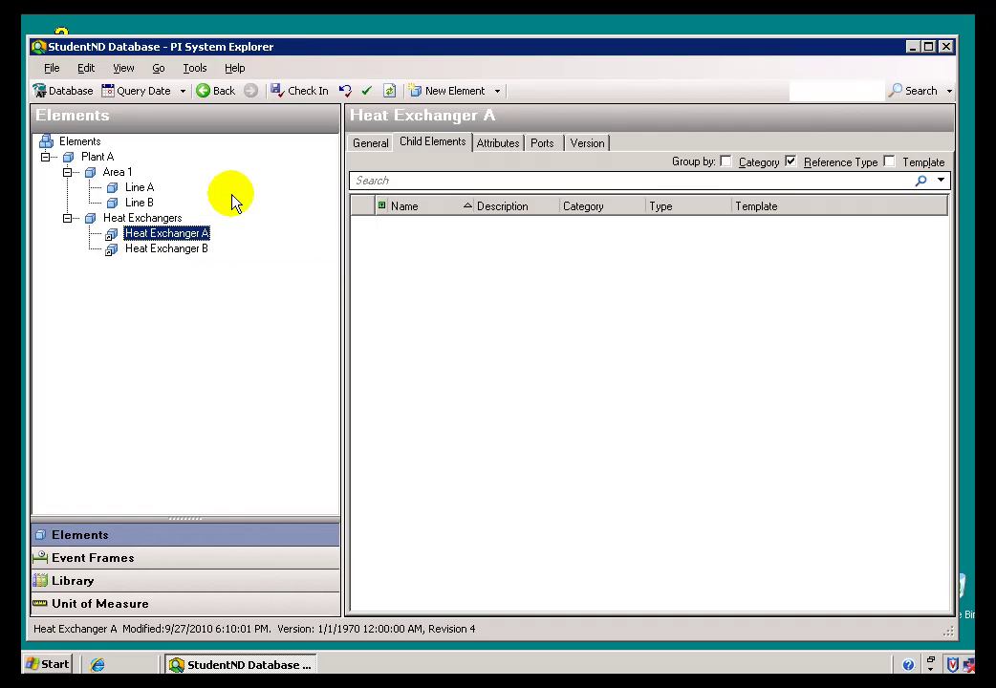
{"action": "left_click", "coordinate": [364, 144]}
{"action": "left_click", "coordinate": [149, 248]}
{"action": "left_click", "coordinate": [139, 188]}
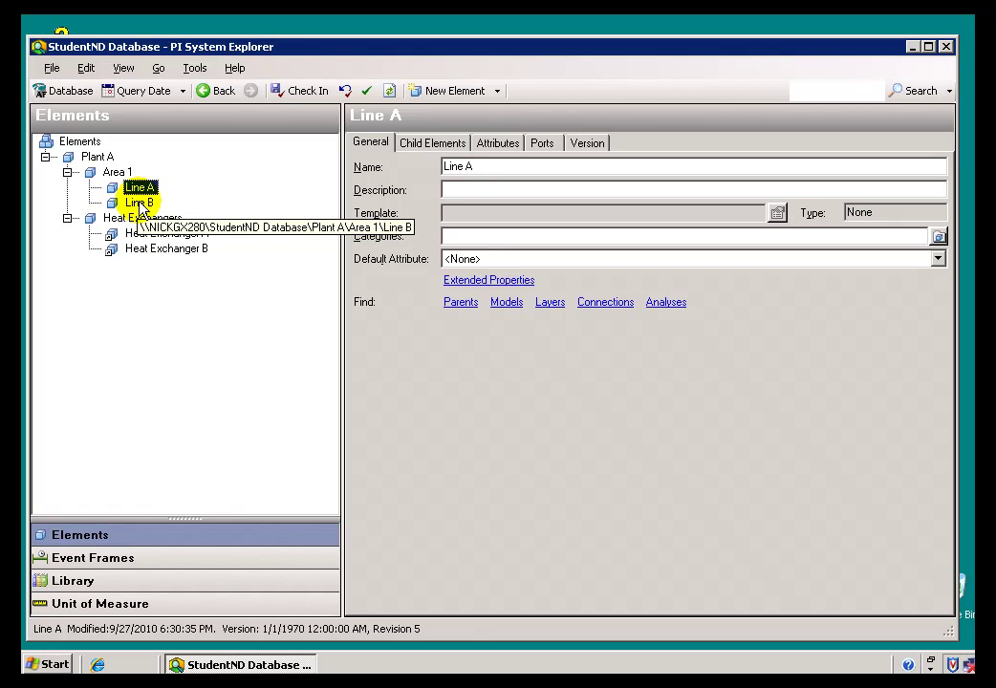
{"action": "left_click", "coordinate": [141, 204]}
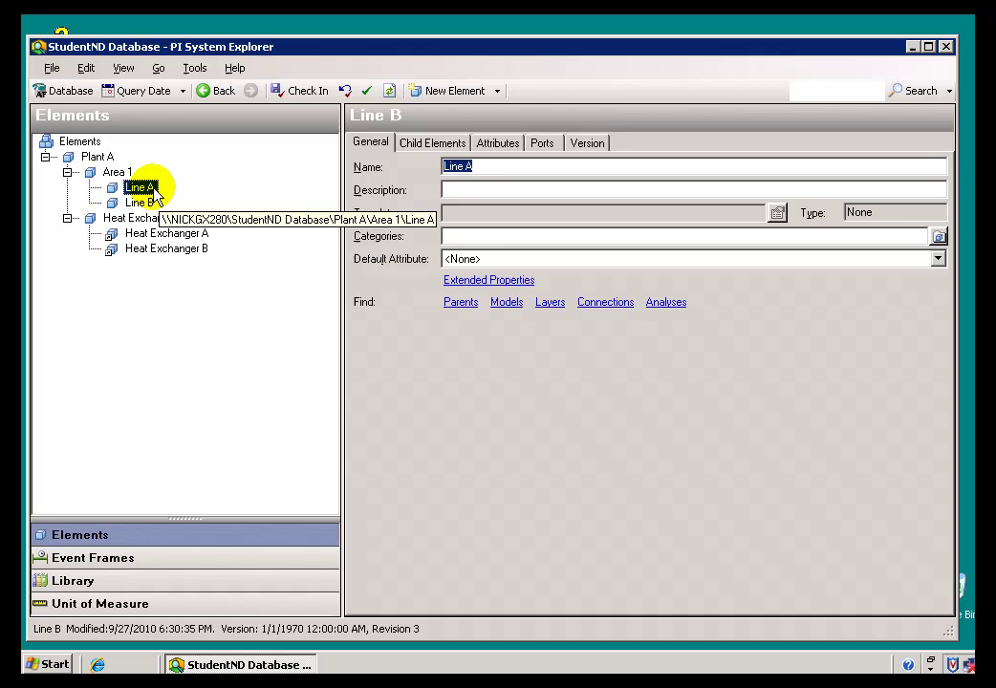
- Add Heat Exchangers\Heat Exchanger A under Line A as a Weak Reference
{"action": "right_click", "coordinate": [134, 189]}
{"action": "mouse_move", "coordinate": [177, 200]}
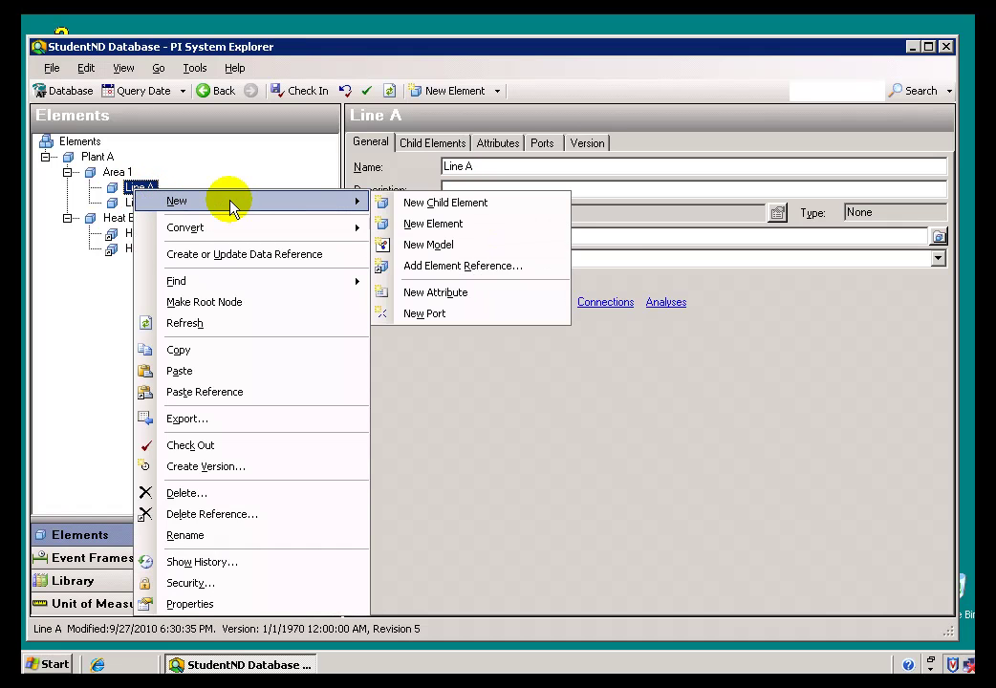
{"action": "left_click", "coordinate": [436, 270]}
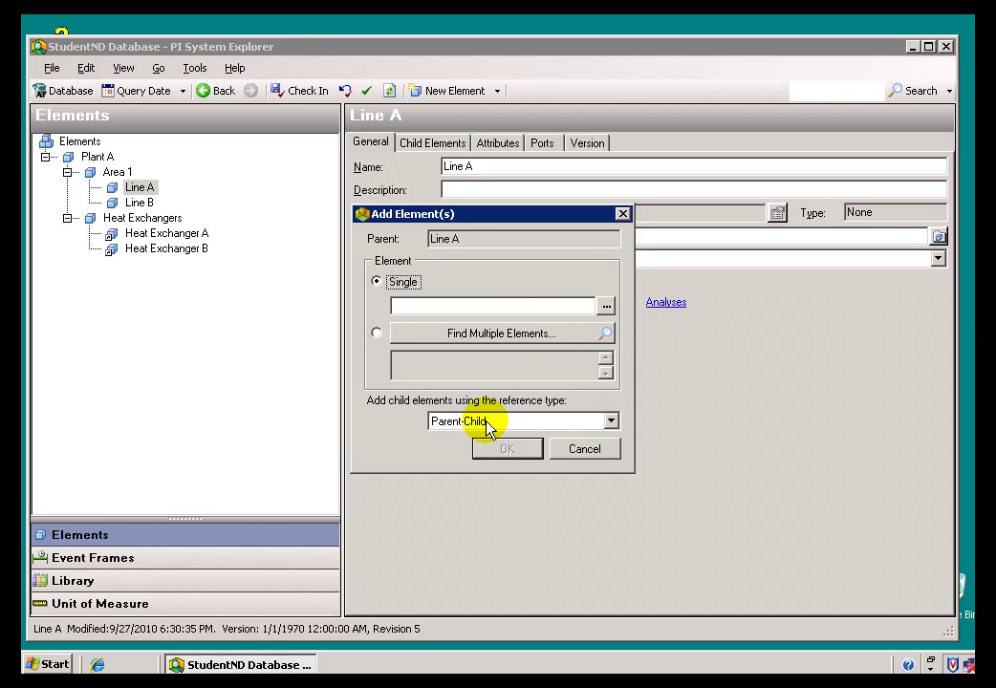
{"action": "left_click", "coordinate": [606, 306]}
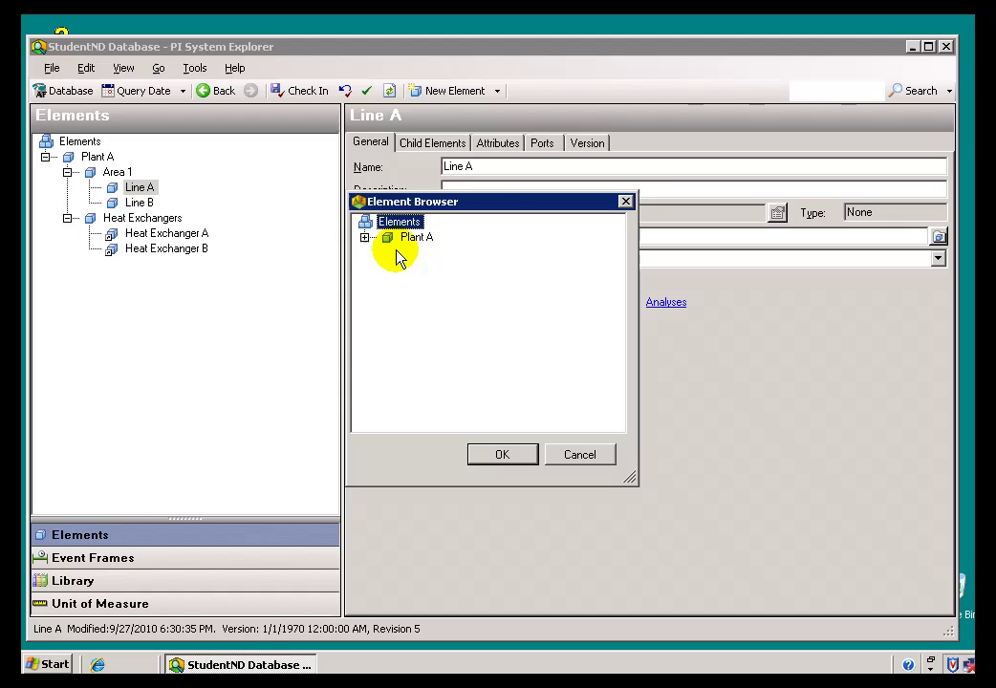
{"action": "left_click", "coordinate": [365, 238]}
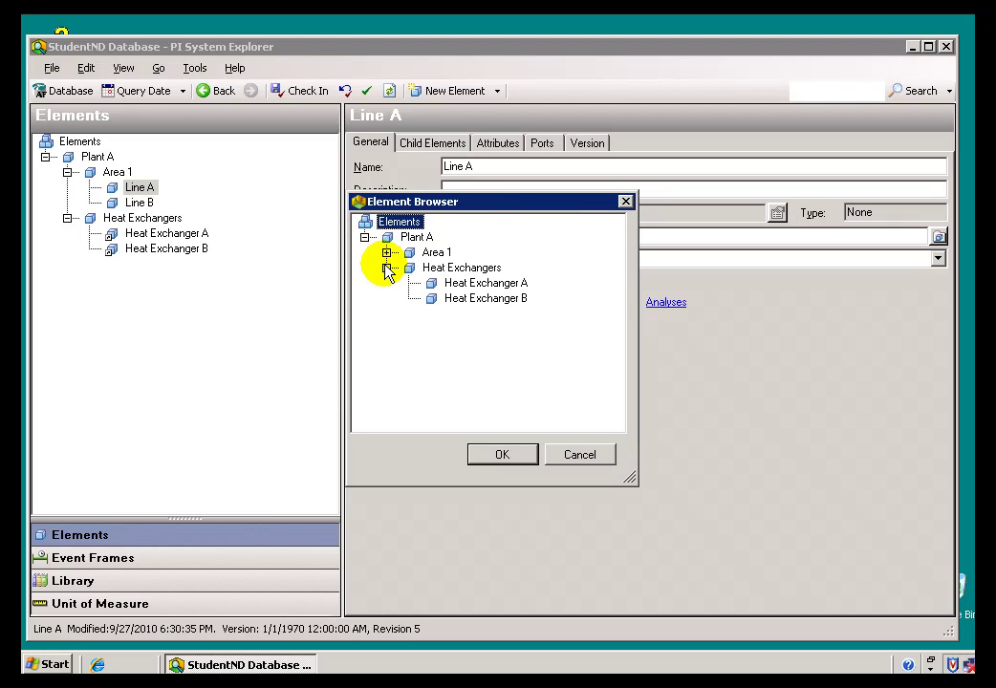
{"action": "left_click", "coordinate": [386, 252]}
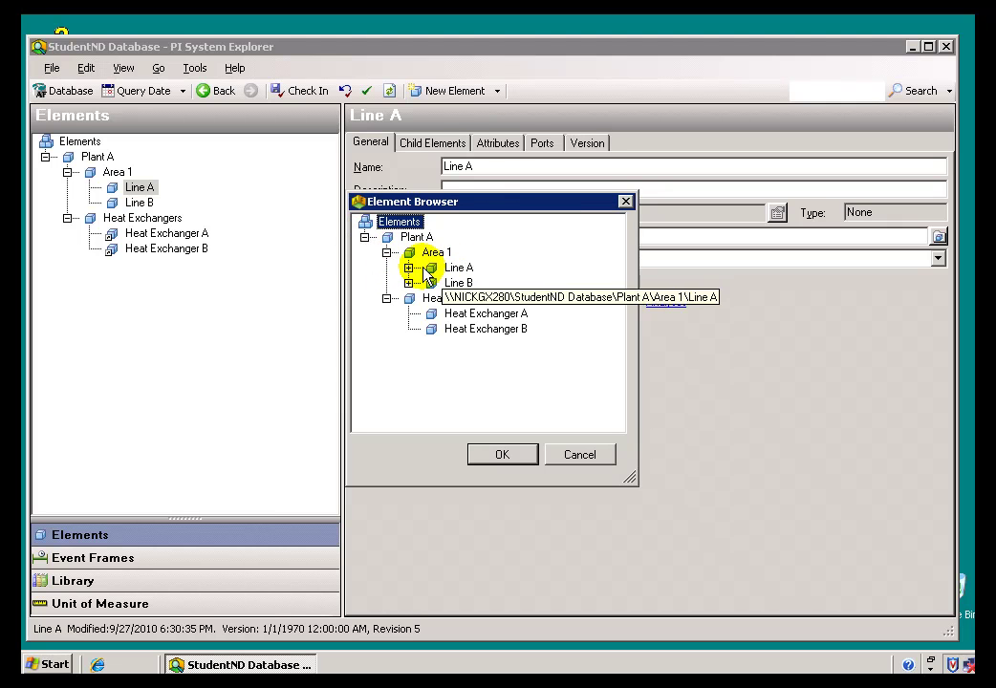
{"action": "left_click", "coordinate": [460, 320]}
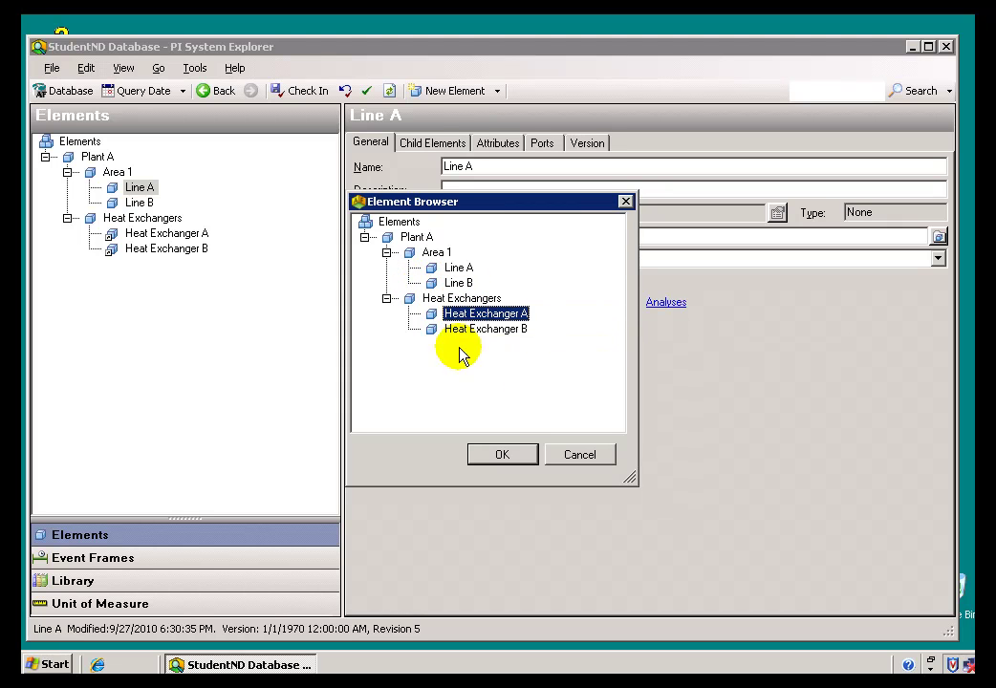
{"action": "left_click", "coordinate": [502, 455]}
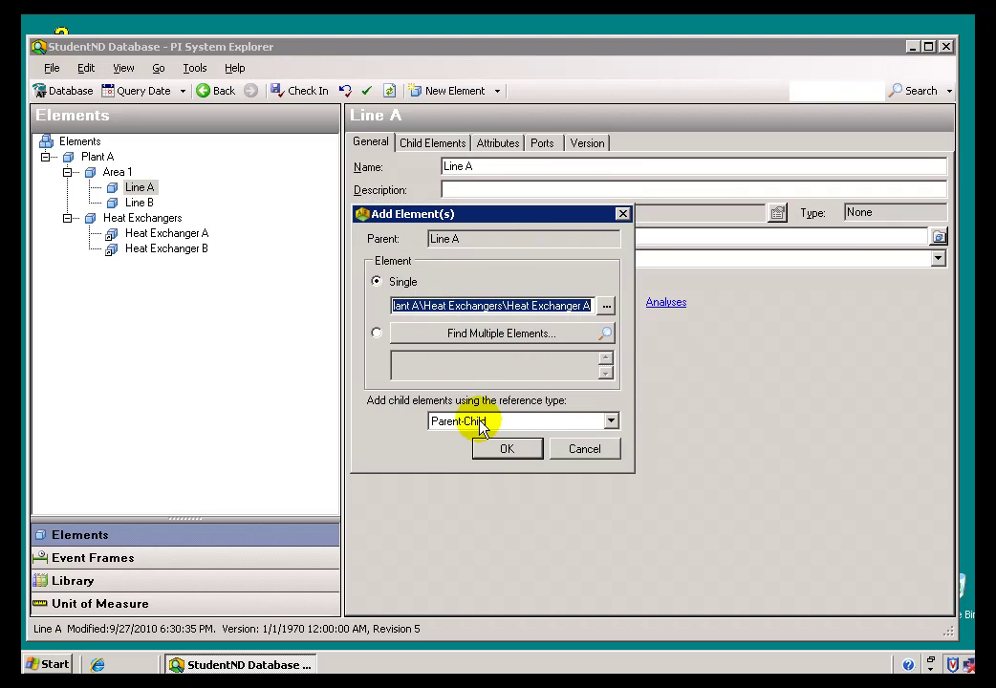
{"action": "left_click", "coordinate": [505, 424]}
{"action": "left_click", "coordinate": [467, 465]}
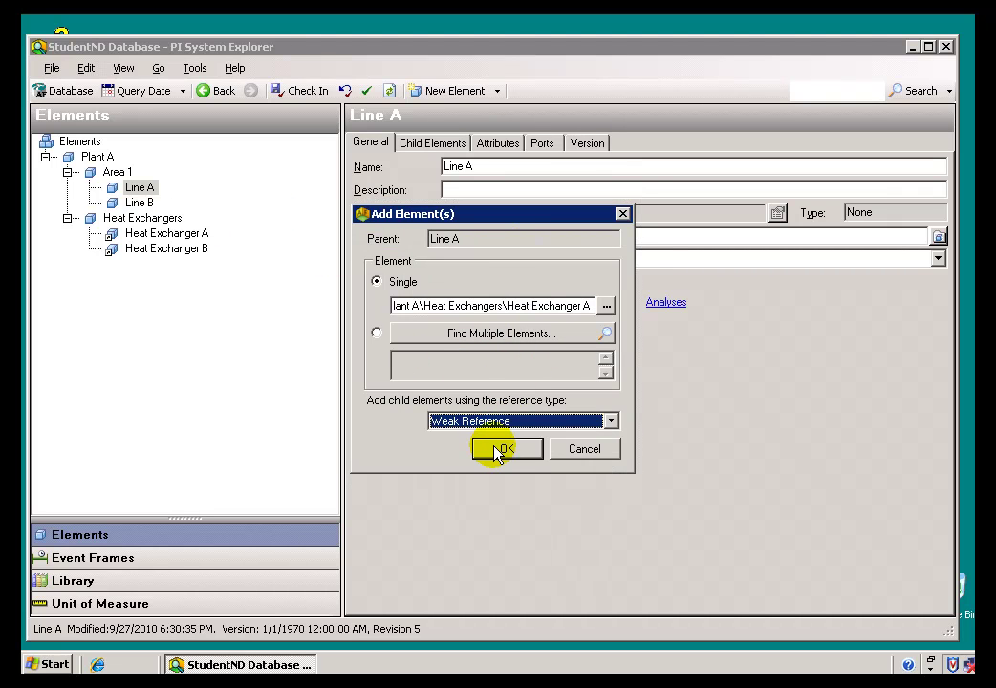
{"action": "left_click", "coordinate": [497, 449]}
- Add Heat Exchangers\Heat Exchanger B under Line B as a weak reference and check in
{"action": "left_click", "coordinate": [115, 221]}
{"action": "right_click", "coordinate": [139, 220]}
{"action": "left_click", "coordinate": [456, 298]}
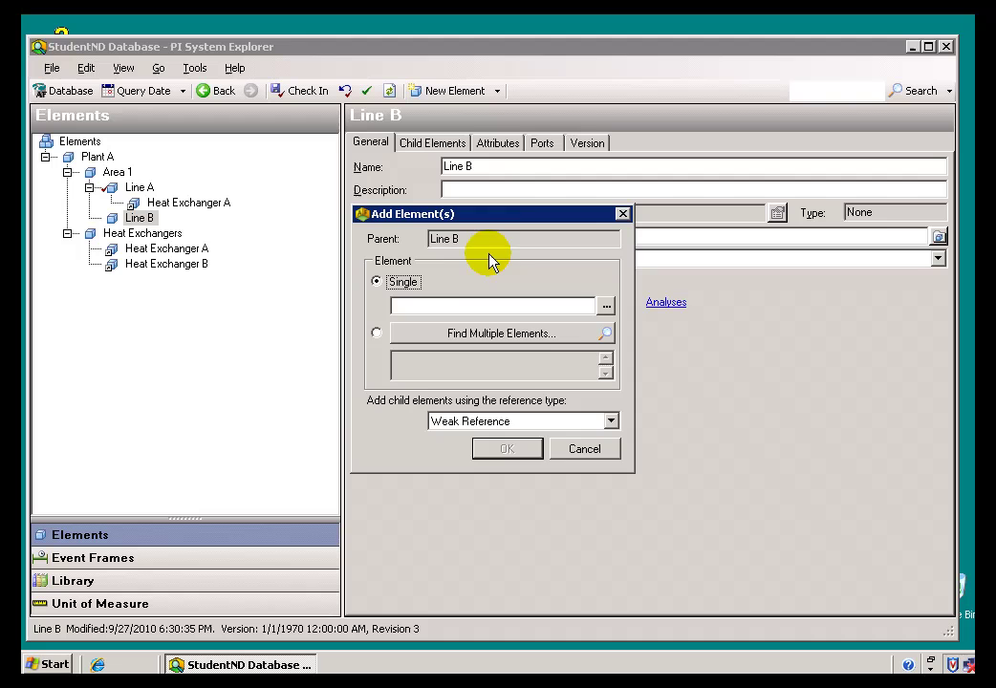
{"action": "left_click", "coordinate": [606, 305]}
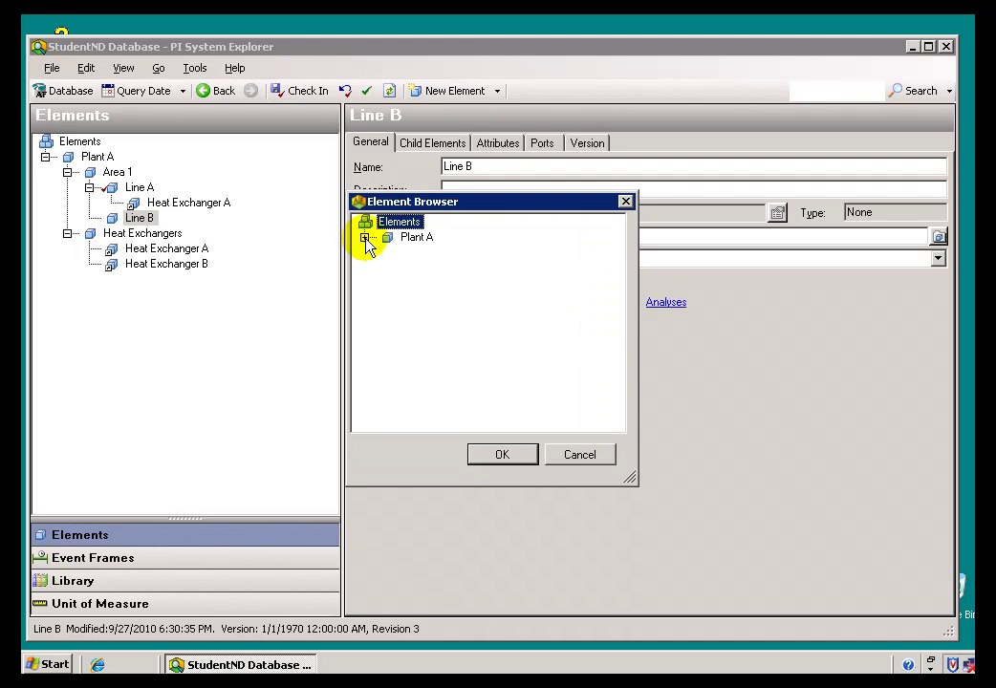
{"action": "left_click", "coordinate": [364, 237]}
{"action": "left_click", "coordinate": [387, 268]}
{"action": "left_click", "coordinate": [469, 298]}
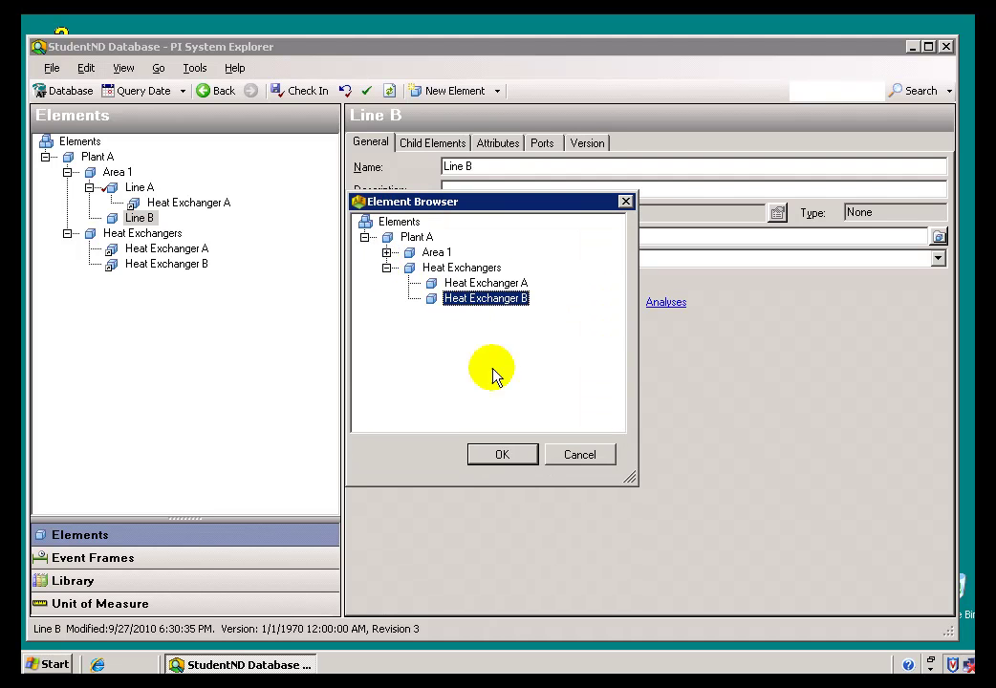
{"action": "left_click", "coordinate": [493, 463]}
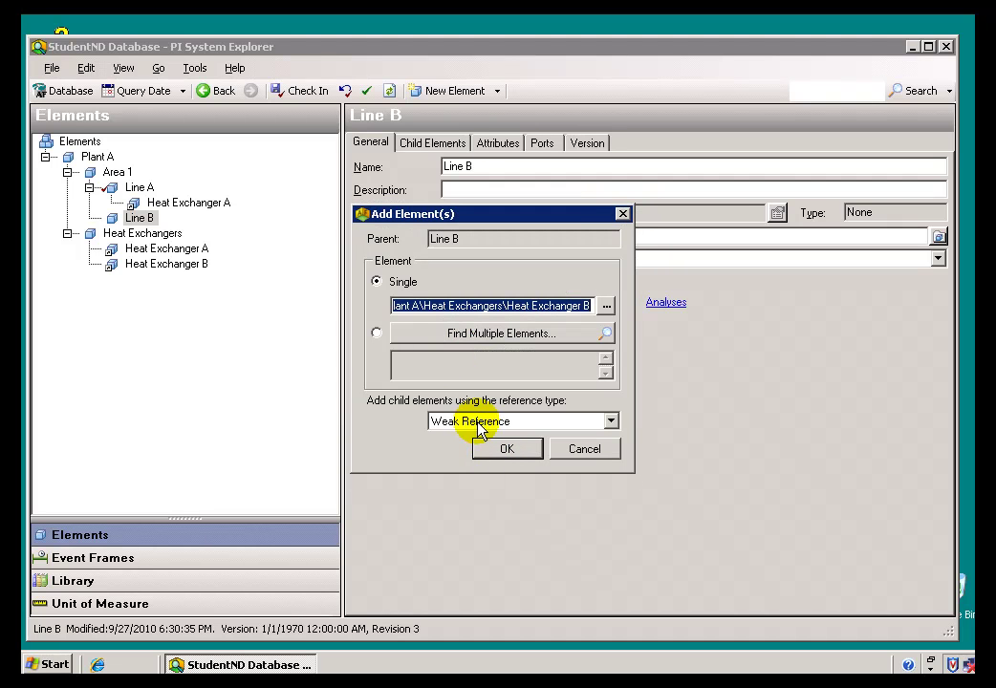
{"action": "left_click", "coordinate": [498, 455]}
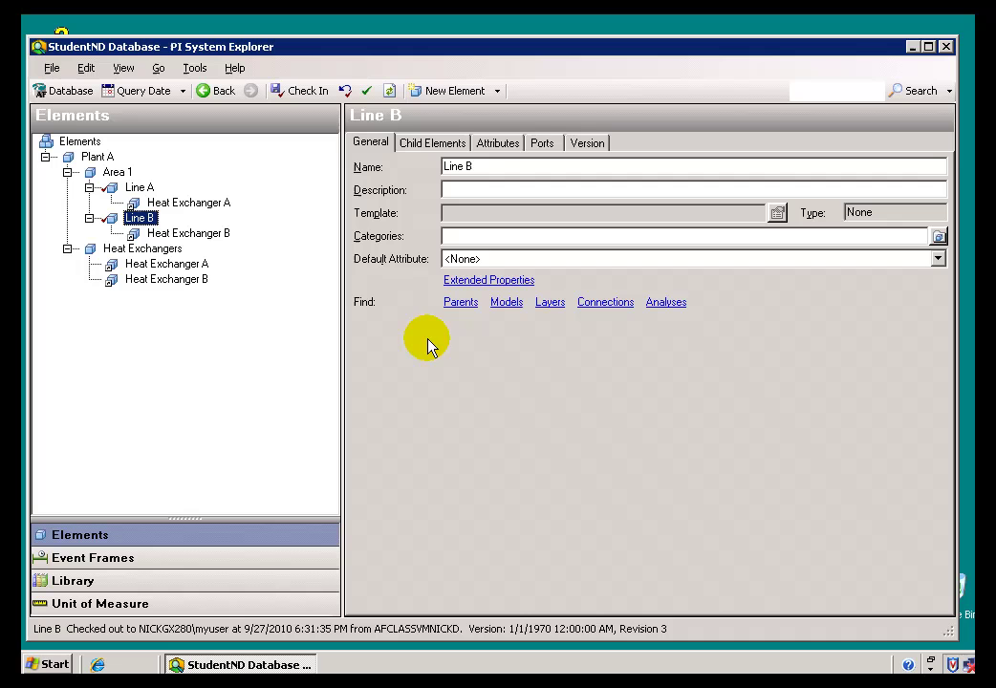
{"action": "left_click", "coordinate": [303, 91]}
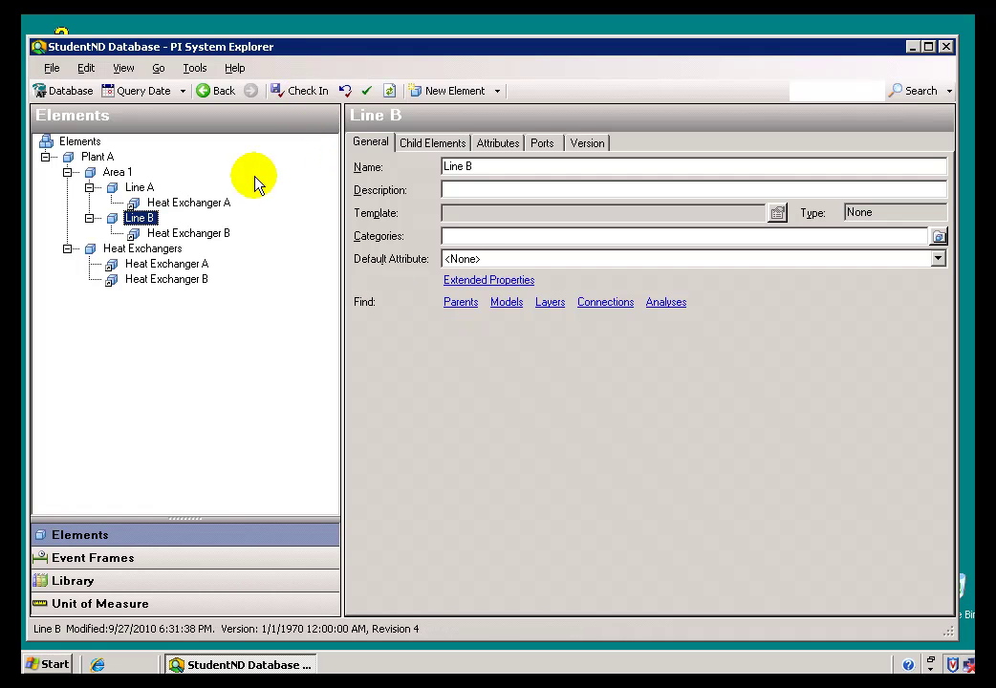
- Refresh the view, then inspect Heat Exchanger A and B under Heat Exchangers and Line A
{"action": "left_click", "coordinate": [122, 68]}
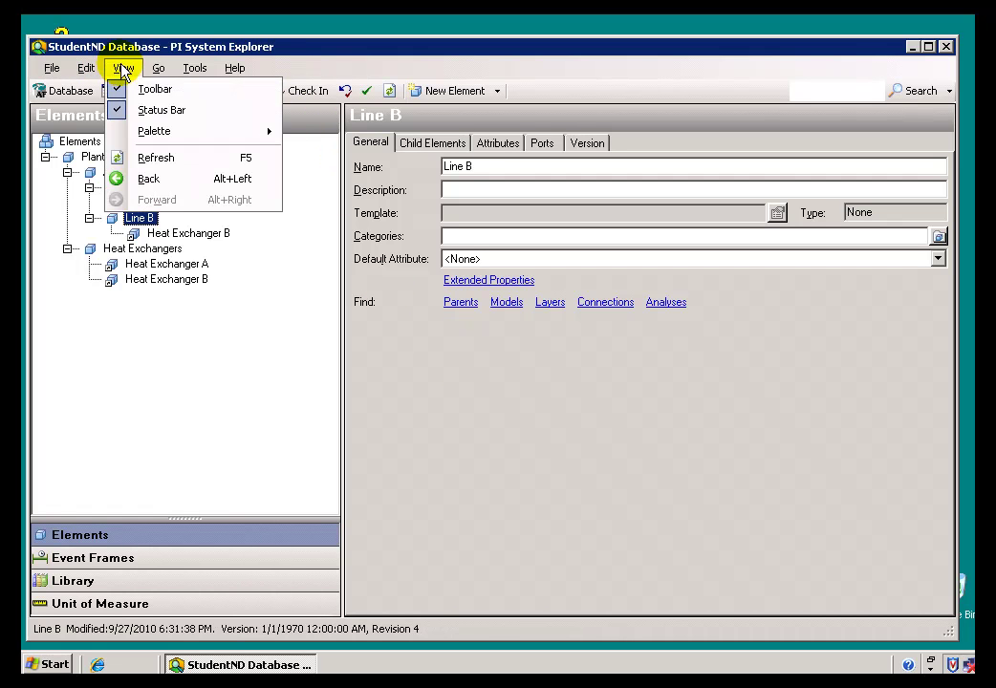
{"action": "left_click", "coordinate": [153, 157]}
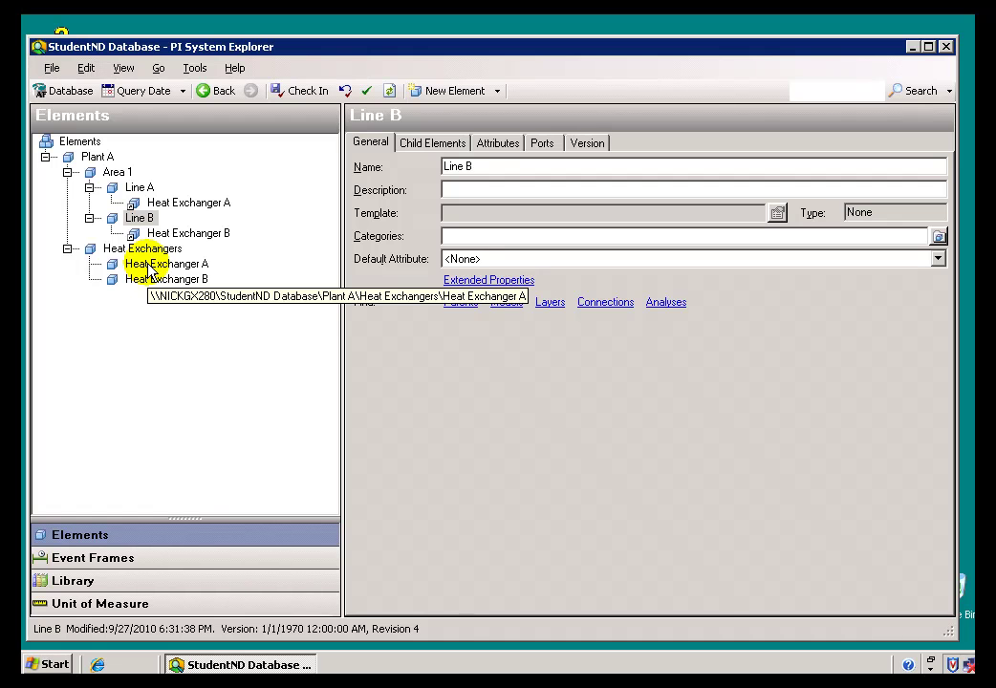
{"action": "left_click", "coordinate": [149, 269]}
{"action": "left_click", "coordinate": [148, 279]}
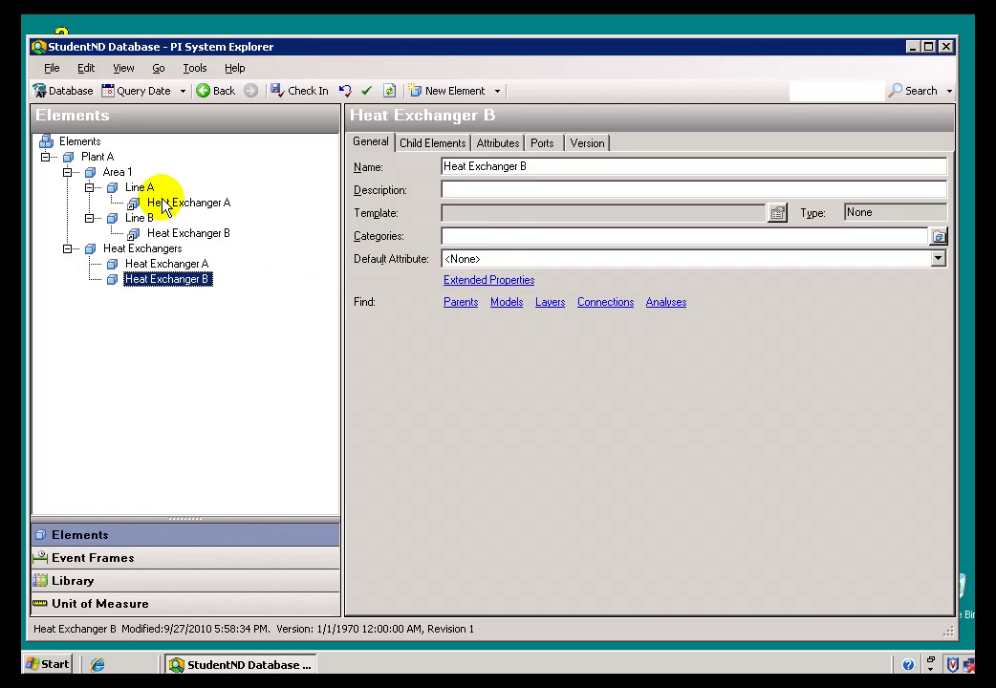
{"action": "left_click", "coordinate": [138, 202]}
{"action": "left_click", "coordinate": [147, 265]}
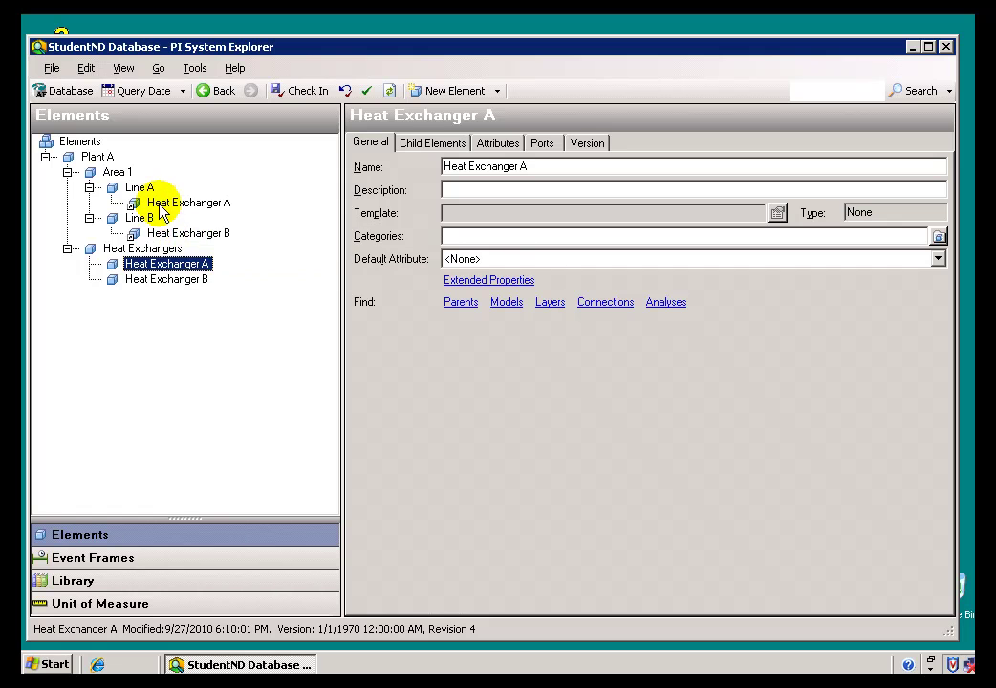
- Delete the weak references to Heat Exchanger A under Line A and Heat Exchanger B under Line B
{"action": "right_click", "coordinate": [160, 204]}
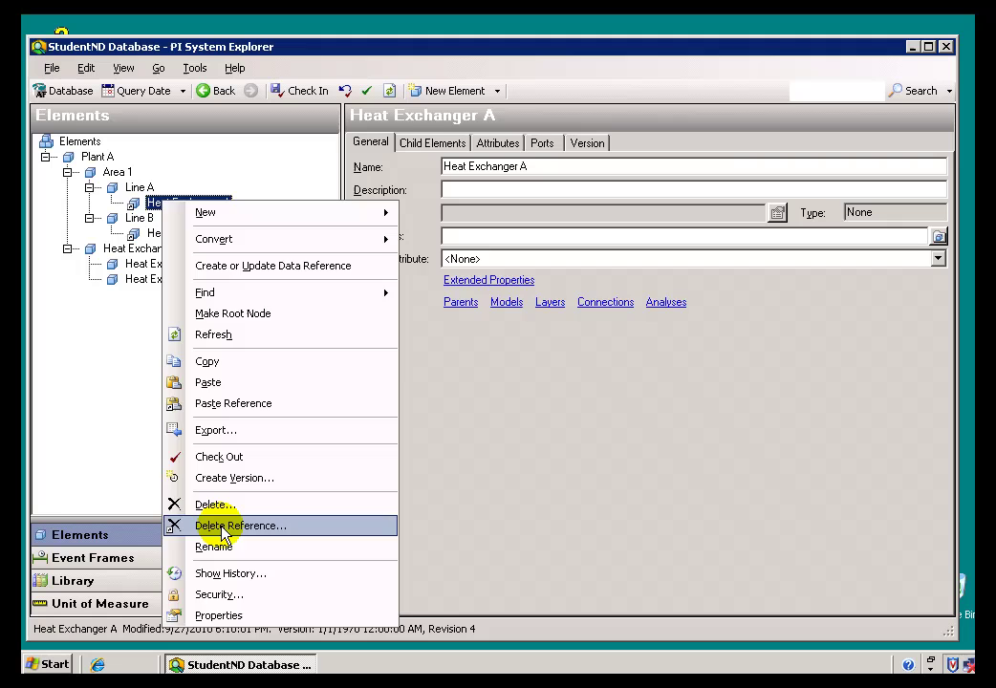
{"action": "left_click", "coordinate": [224, 529]}
{"action": "left_click", "coordinate": [460, 356]}
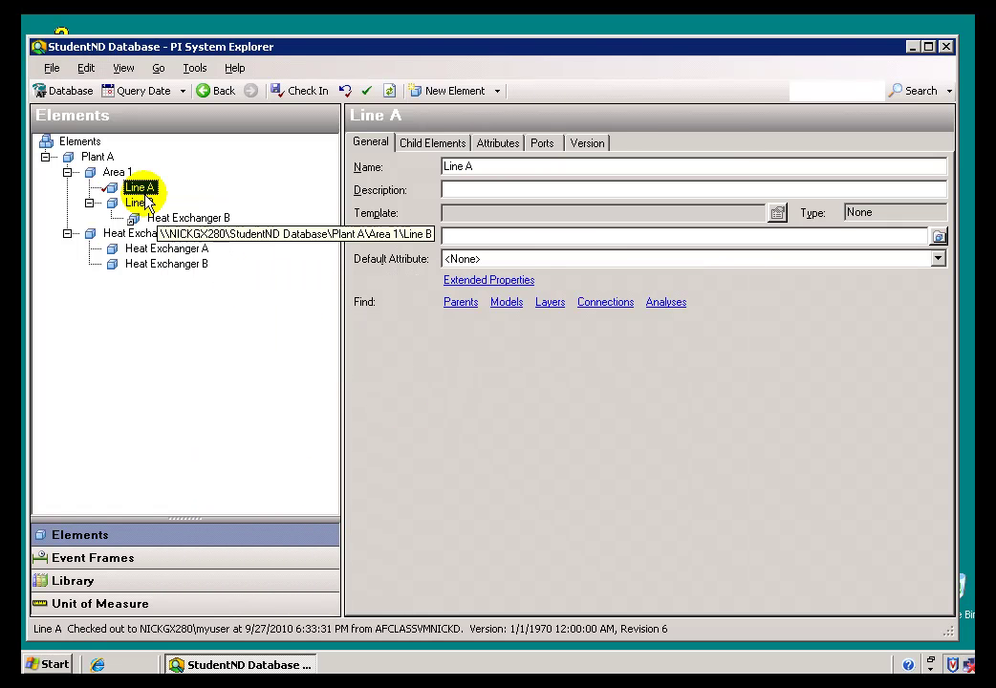
{"action": "left_click", "coordinate": [143, 203]}
{"action": "left_click", "coordinate": [167, 219]}
{"action": "right_click", "coordinate": [162, 222]}
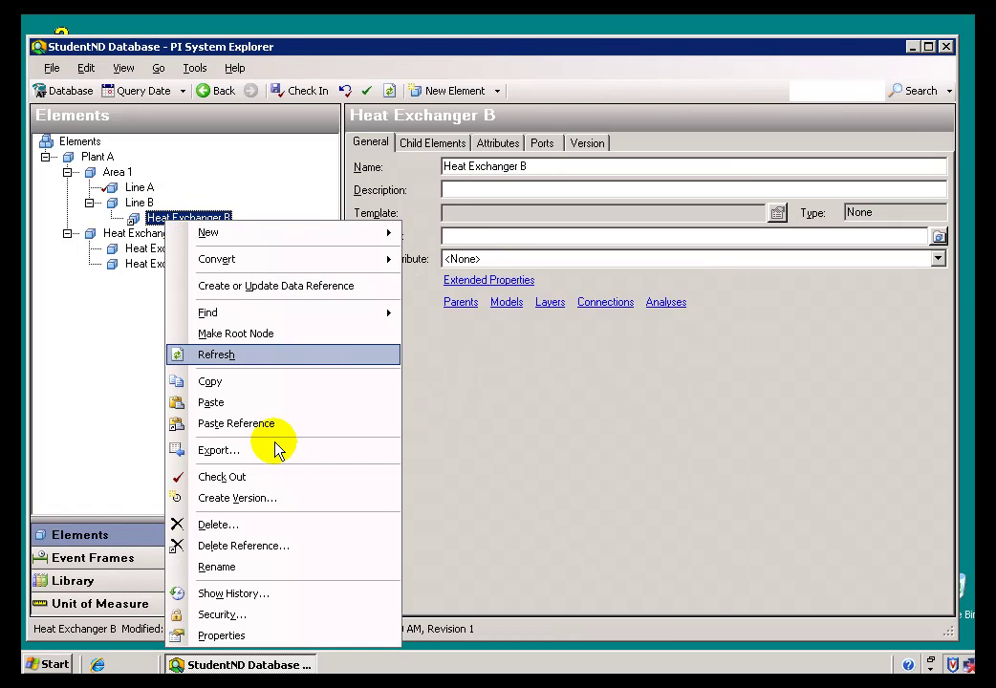
{"action": "left_click", "coordinate": [256, 550]}
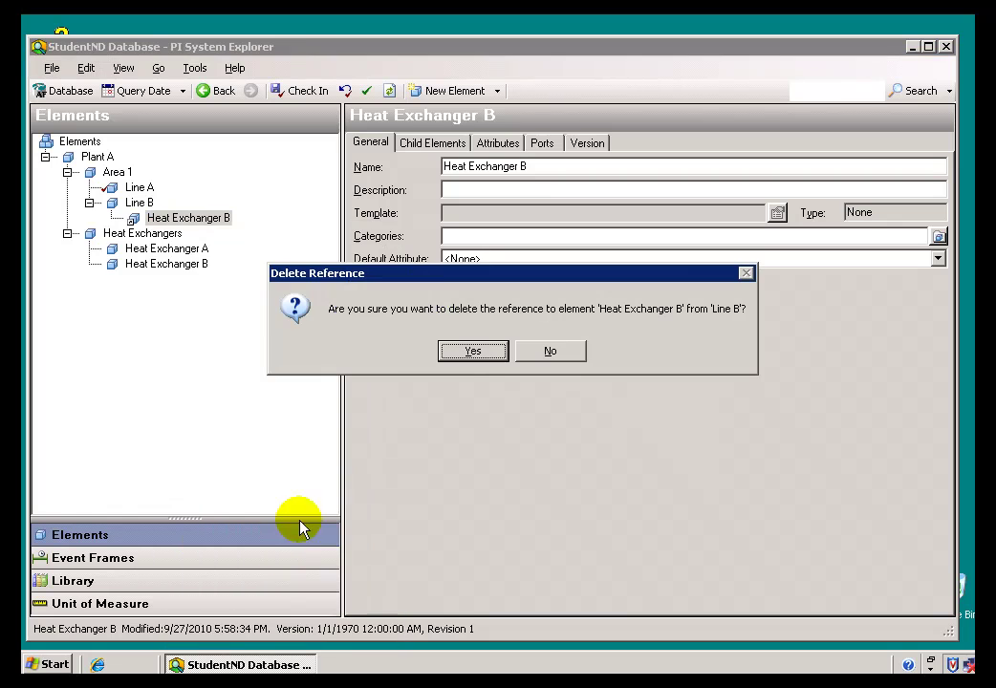
{"action": "left_click", "coordinate": [460, 359]}
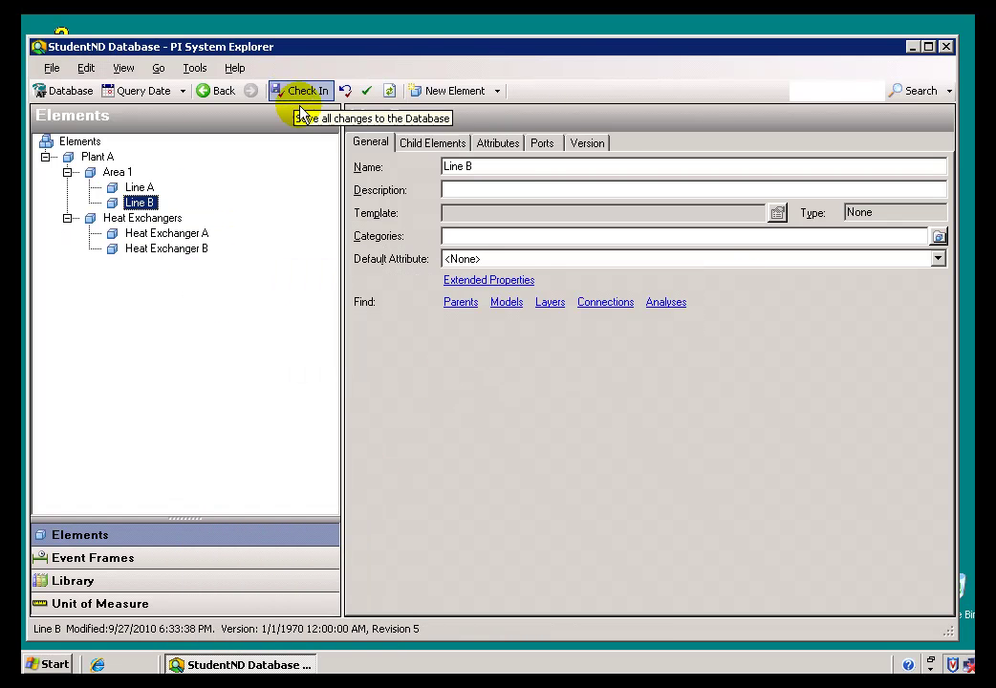
{"action": "left_click", "coordinate": [140, 187]}
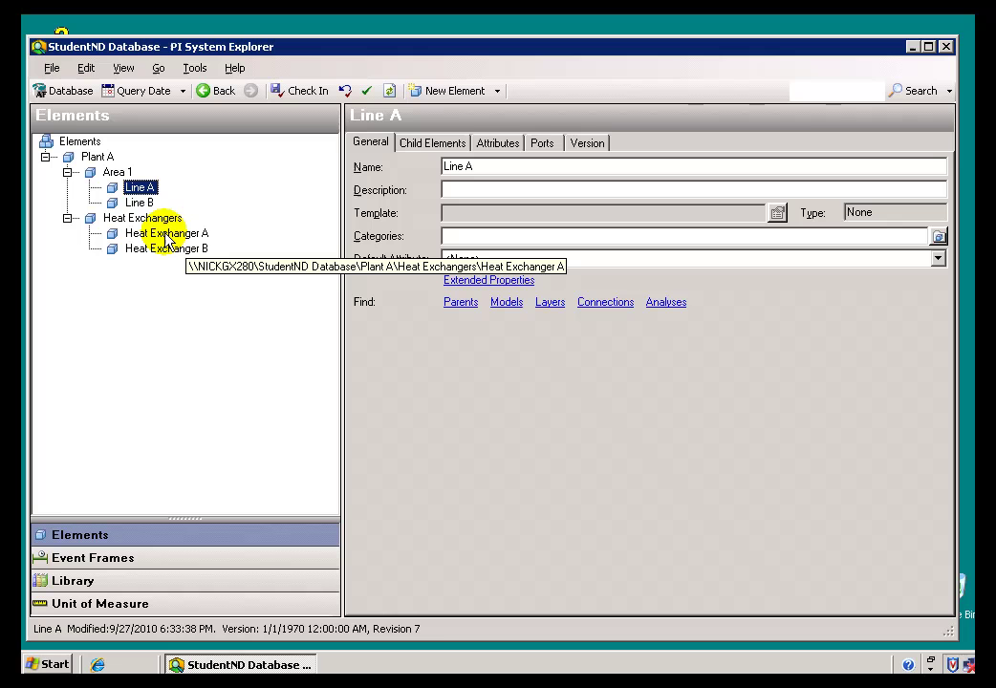
- Drag Heat Exchanger A from Heat Exchangers onto Line A as a Weak Reference
{"action": "right_click", "coordinate": [138, 189]}
{"action": "mouse_move", "coordinate": [249, 202]}
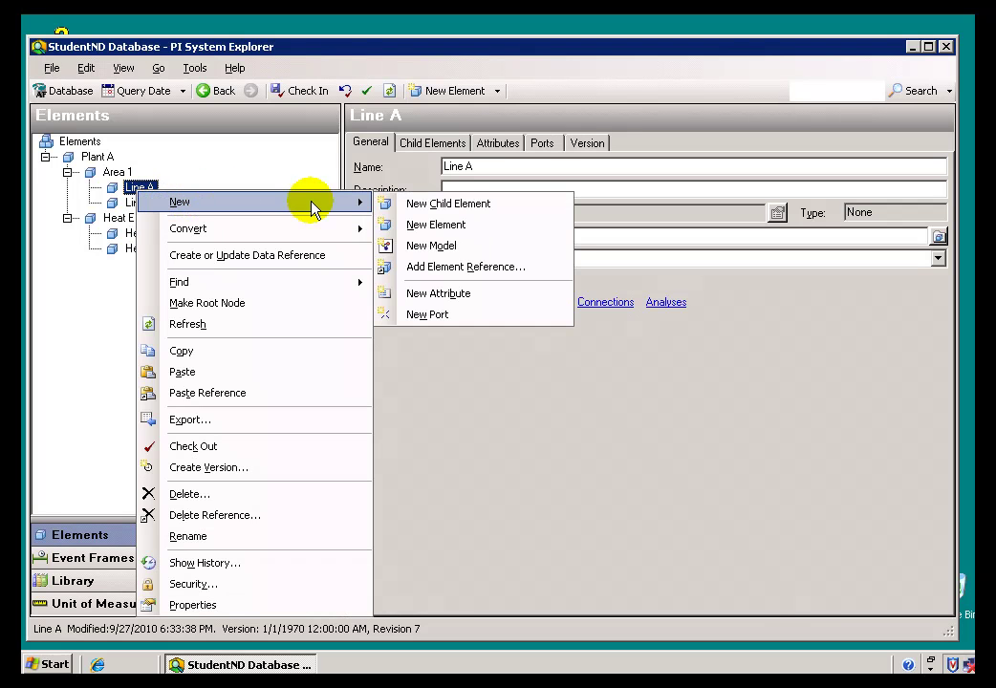
{"action": "left_click", "coordinate": [199, 176]}
{"action": "left_click", "coordinate": [146, 235]}
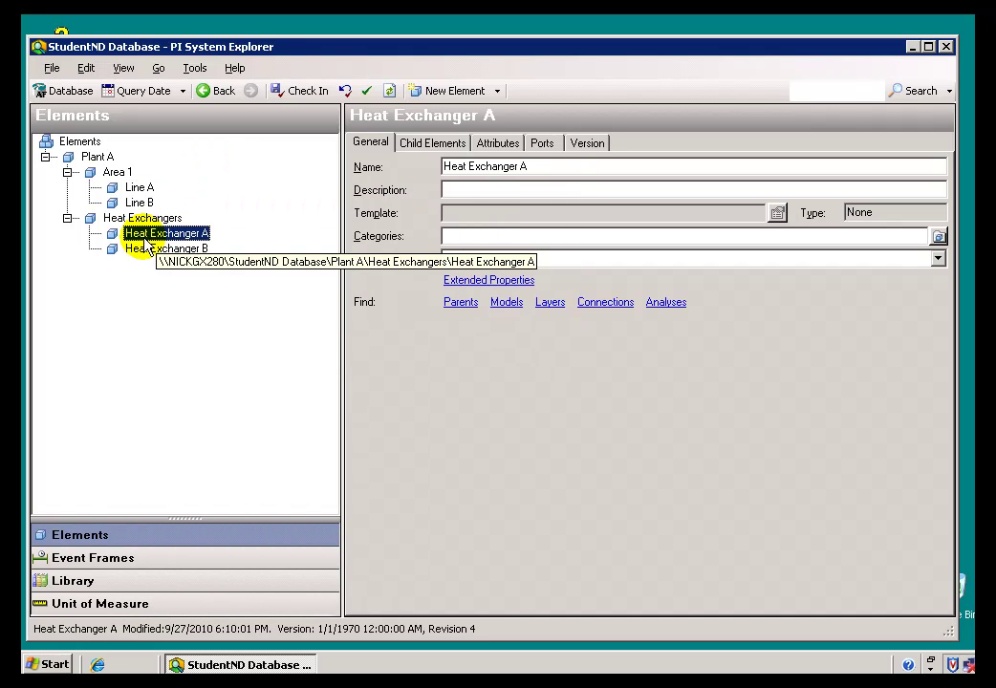
{"action": "left_click_drag", "start_coordinate": [145, 239], "coordinate": [145, 196]}
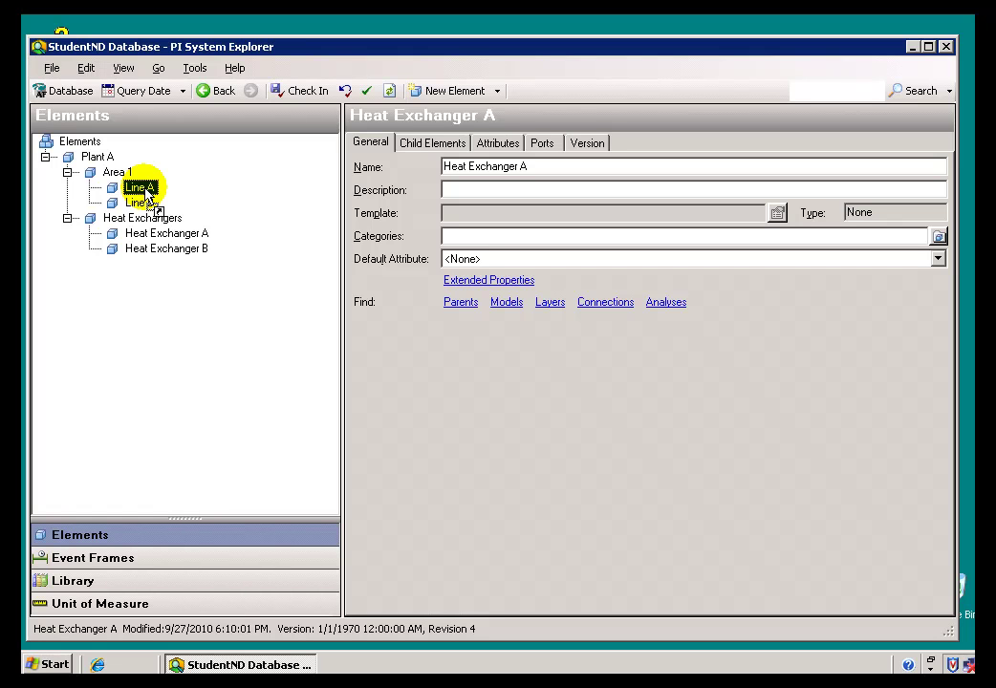
{"action": "left_click_drag", "start_coordinate": [145, 194], "coordinate": [139, 194]}
{"action": "left_click", "coordinate": [566, 330]}
{"action": "left_click", "coordinate": [494, 369]}
{"action": "left_click", "coordinate": [450, 356]}
- Drag Heat Exchanger B onto Line B as a weak reference, check in, and review both lines
{"action": "left_click", "coordinate": [153, 264]}
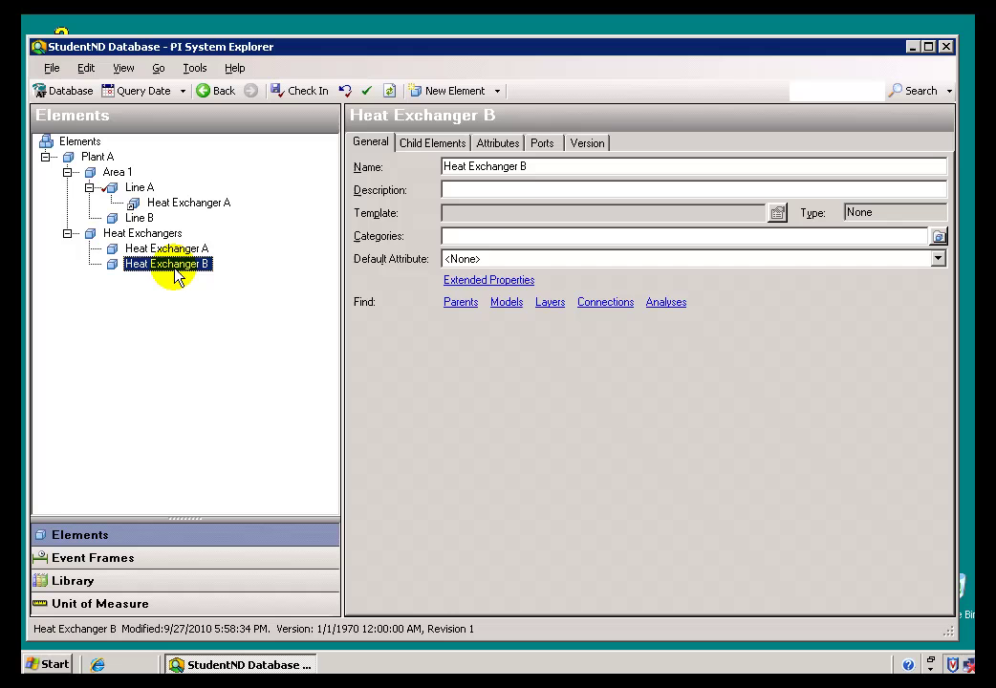
{"action": "left_click_drag", "start_coordinate": [150, 273], "coordinate": [142, 224]}
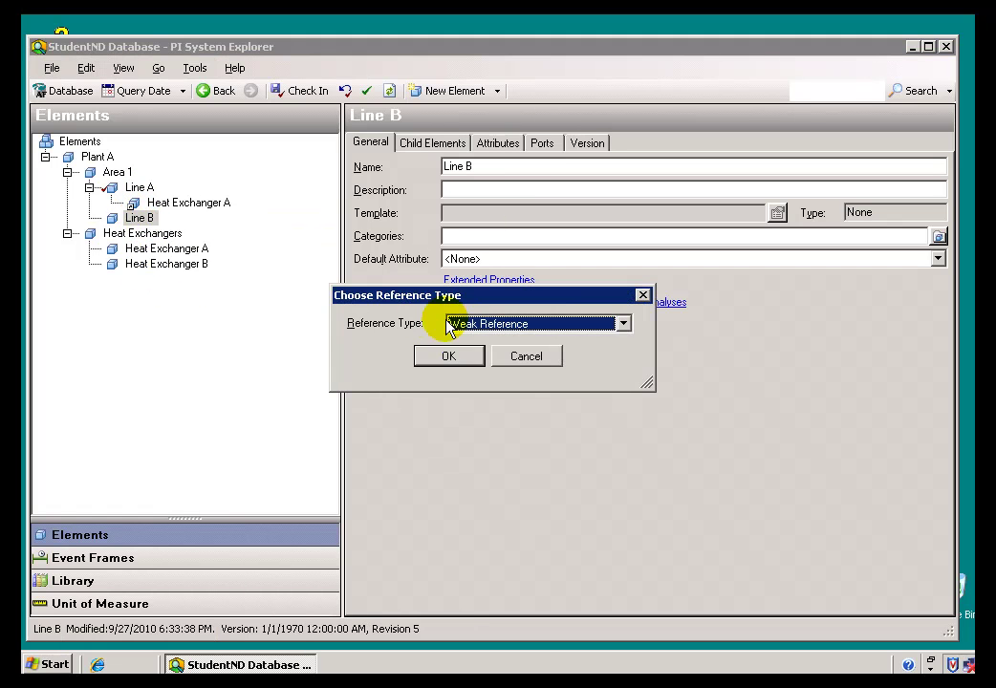
{"action": "left_click", "coordinate": [449, 356]}
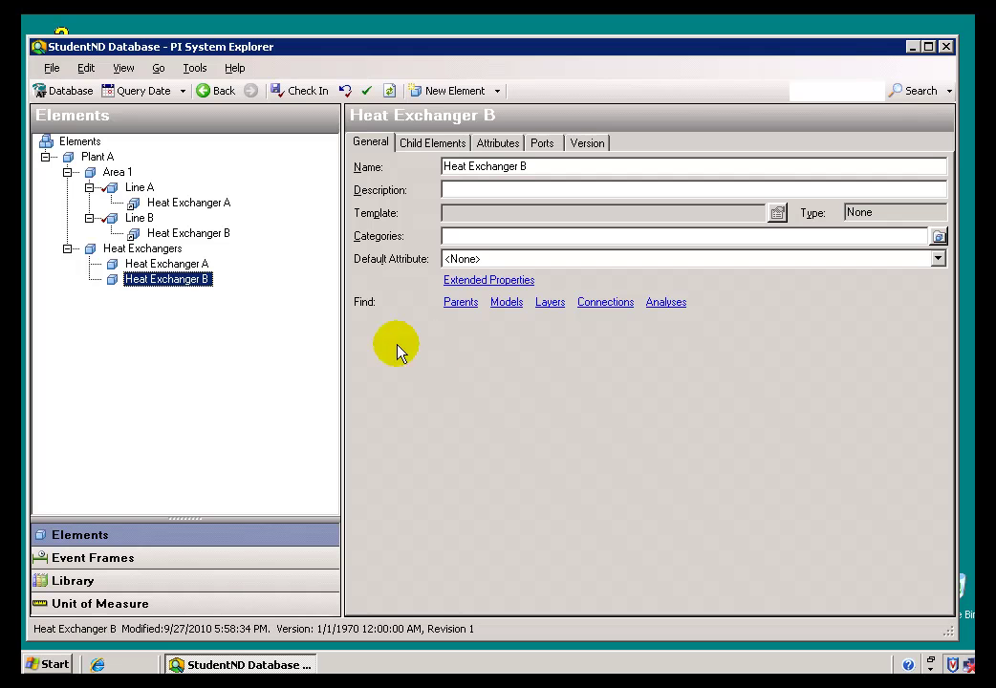
{"action": "left_click", "coordinate": [298, 91]}
{"action": "left_click", "coordinate": [164, 203]}
{"action": "left_click", "coordinate": [172, 237]}
{"action": "left_click", "coordinate": [175, 204]}
{"action": "left_click", "coordinate": [138, 189]}
{"action": "left_click", "coordinate": [139, 219]}
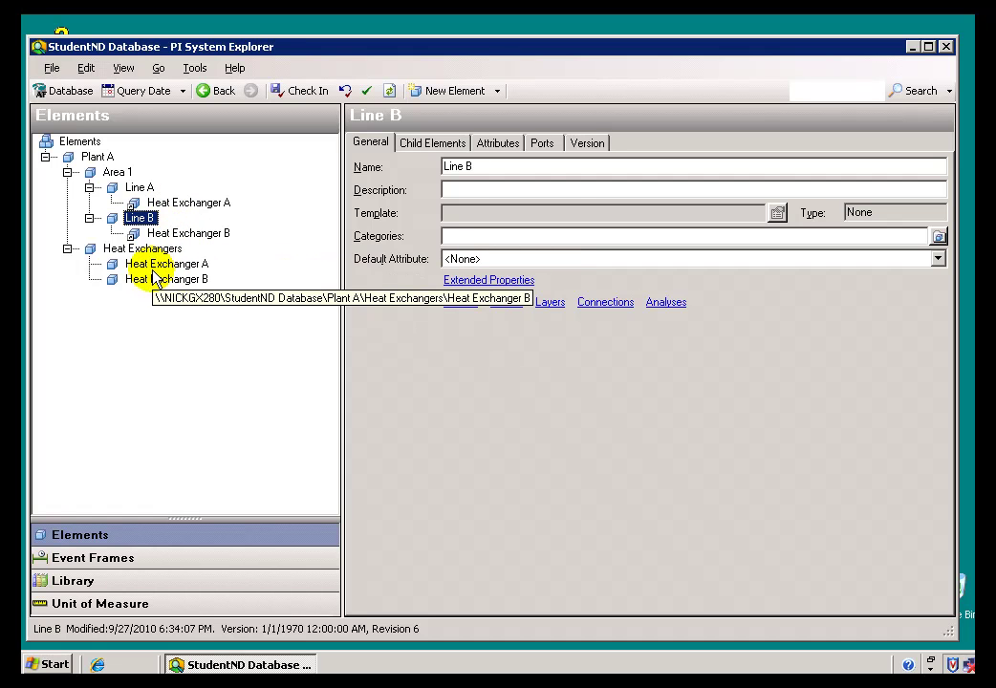
- Re-link Heat Exchanger B as a weak reference under Line A instead of Line B, and check in
{"action": "left_click", "coordinate": [177, 235]}
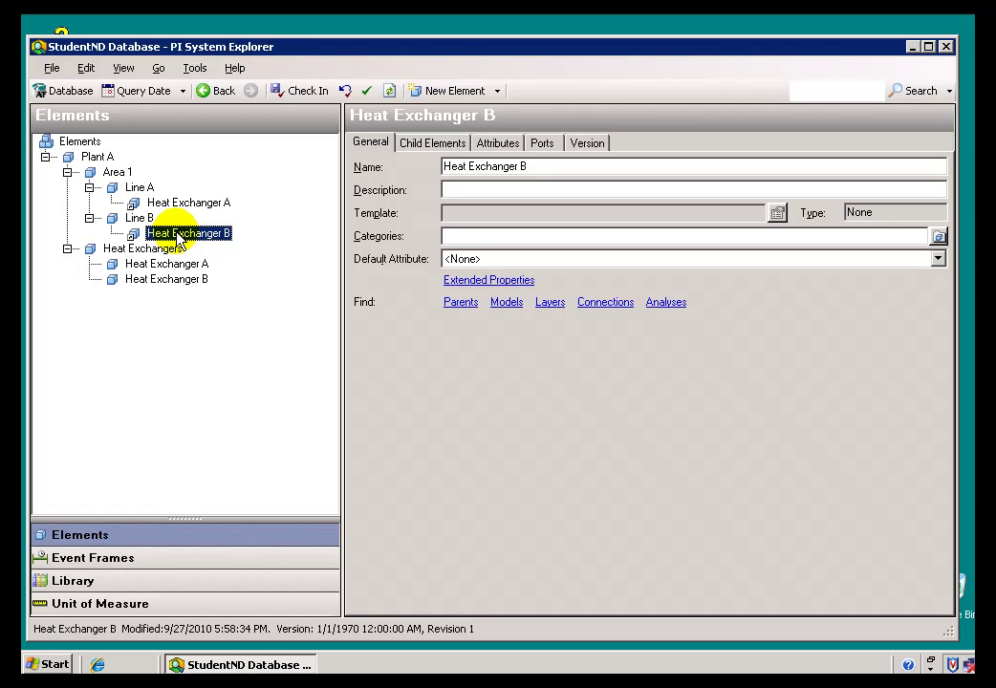
{"action": "left_click_drag", "start_coordinate": [177, 236], "coordinate": [143, 189]}
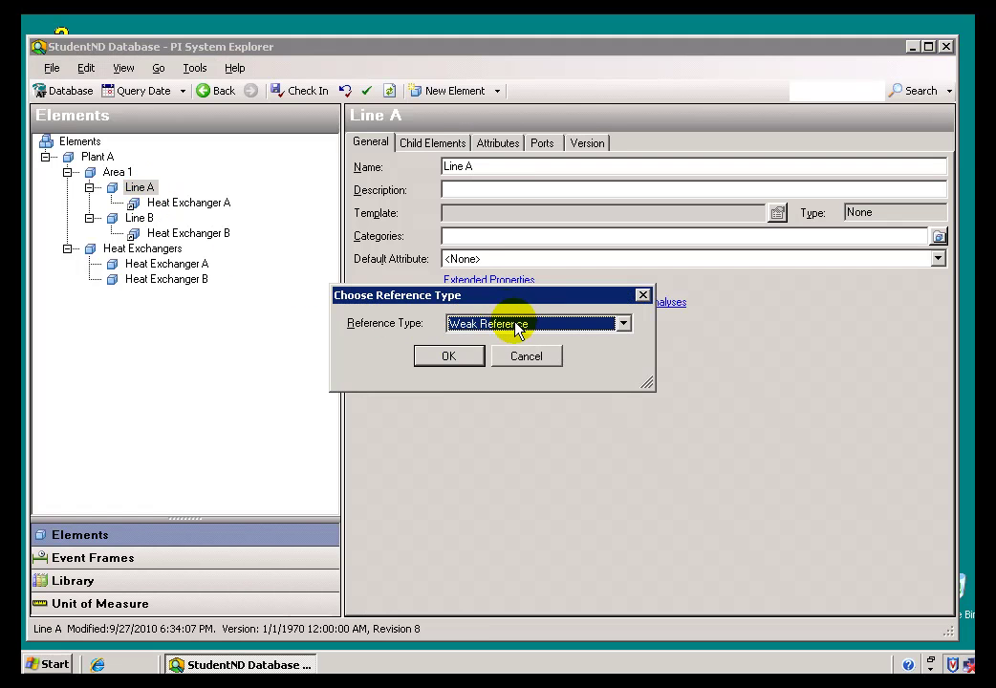
{"action": "left_click", "coordinate": [450, 357]}
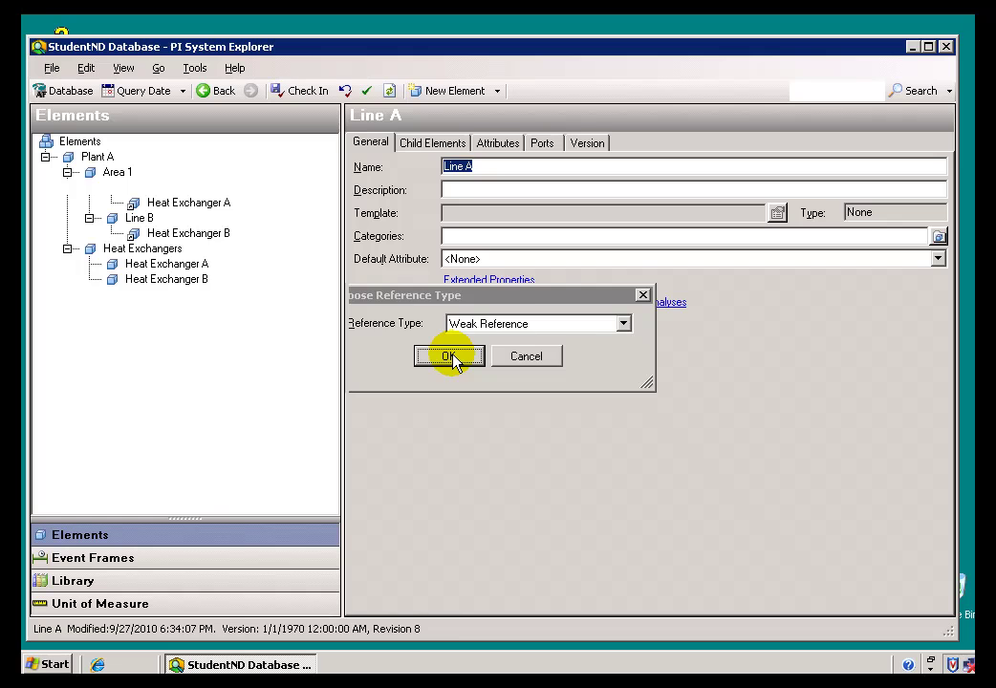
{"action": "left_click", "coordinate": [289, 91]}
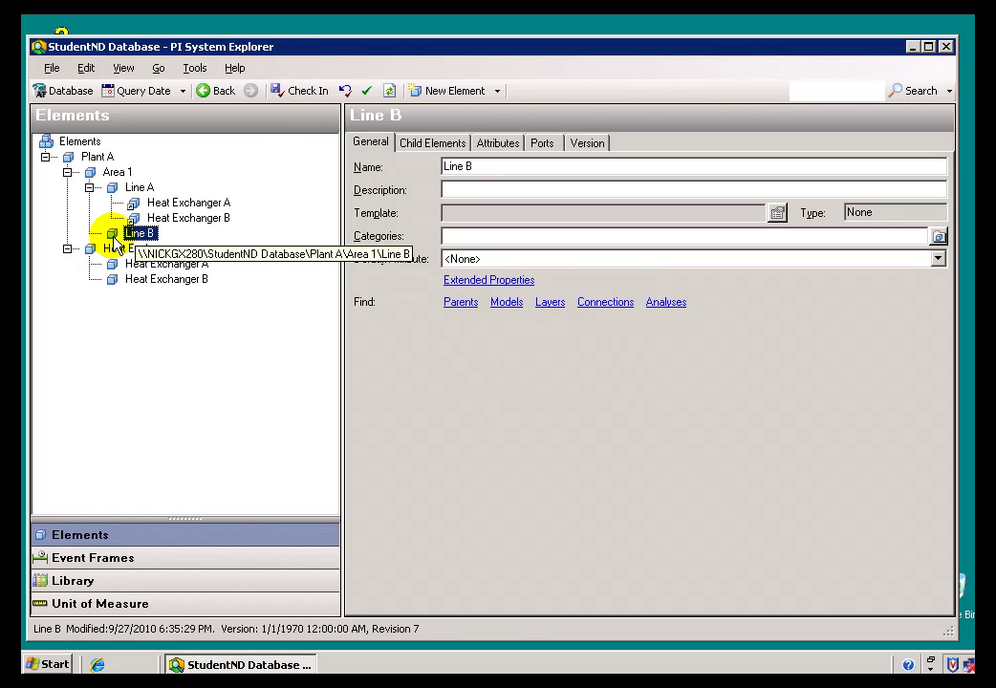
{"action": "left_click", "coordinate": [158, 205]}
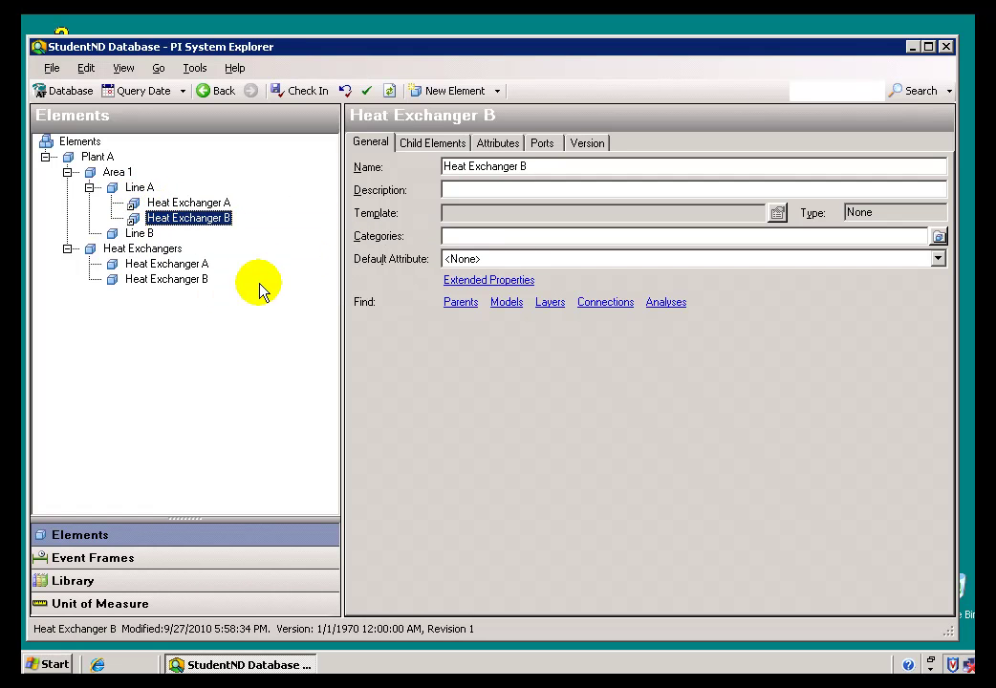
- Copy Heat Exchanger B into the Heat Exchangers group, creating Heat Exchanger B1
{"action": "left_click", "coordinate": [158, 265]}
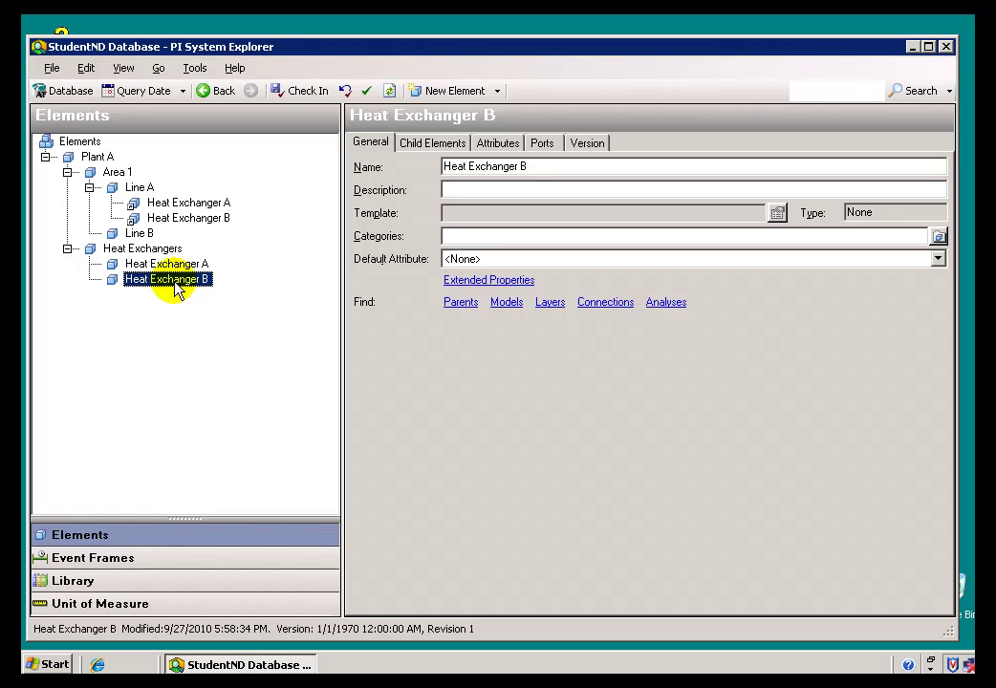
{"action": "left_click_drag", "start_coordinate": [173, 283], "coordinate": [150, 257]}
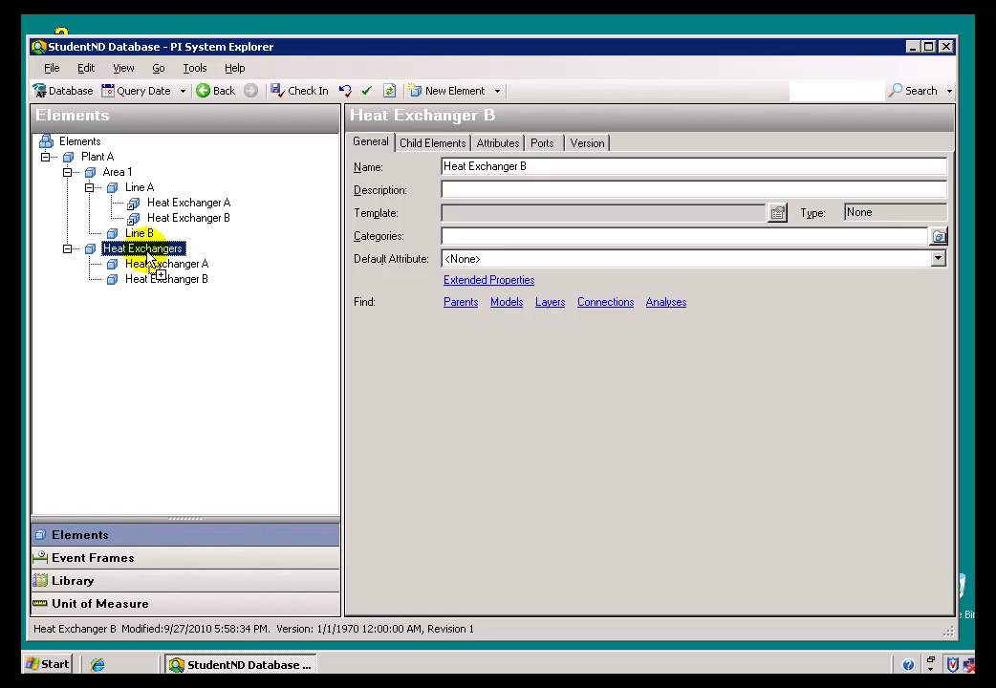
{"action": "left_click_drag", "start_coordinate": [150, 258], "coordinate": [145, 251]}
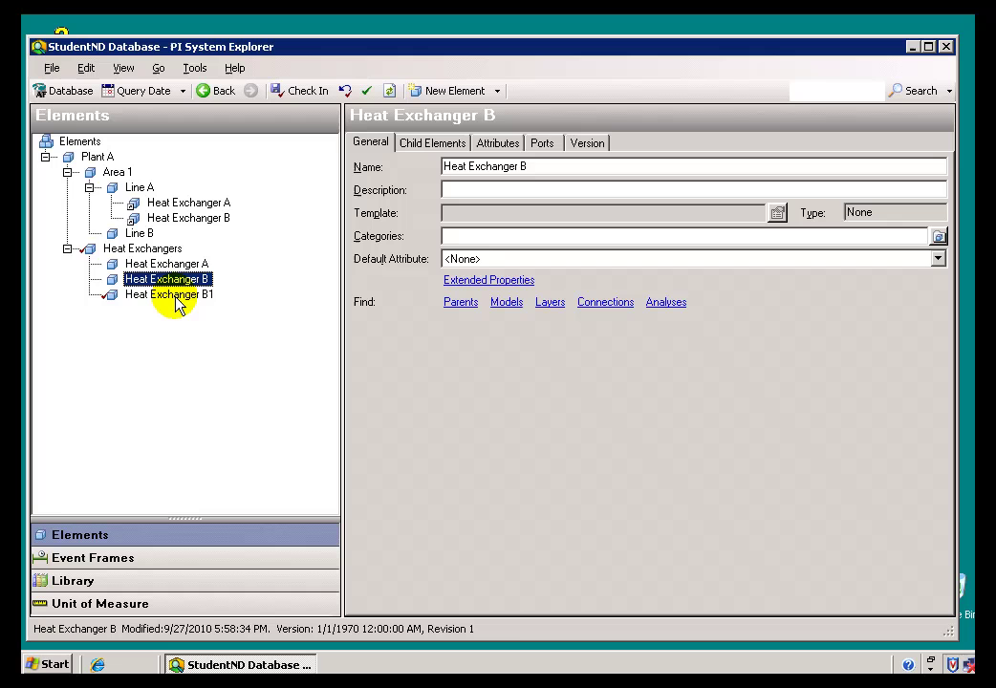
- Rename Heat Exchanger B1 to 'Heat Exchanger C' and check it in
{"action": "left_click", "coordinate": [176, 298]}
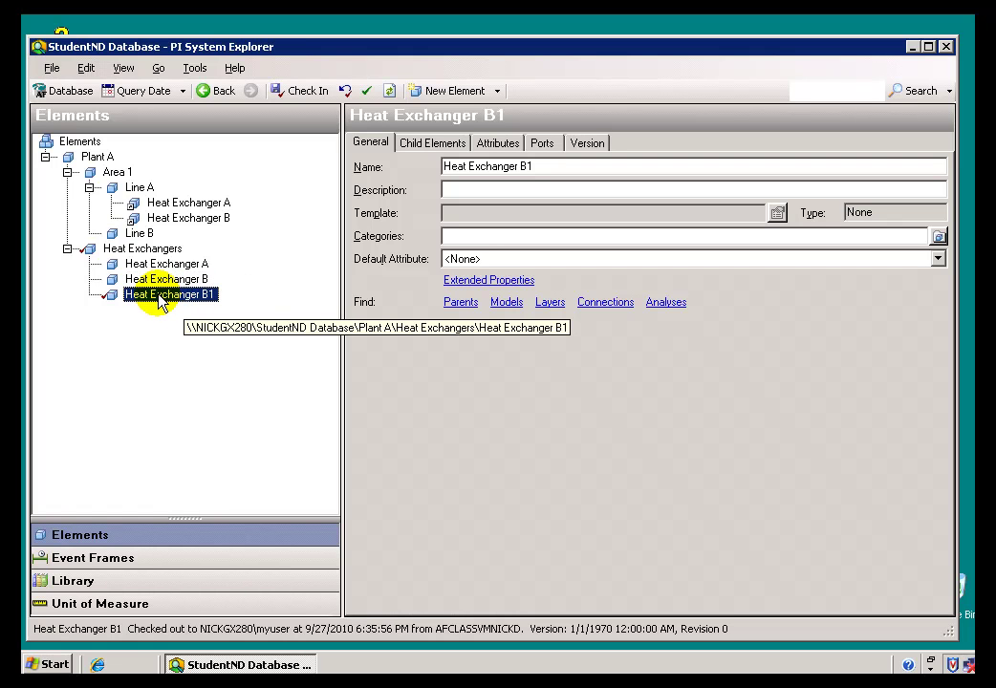
{"action": "left_click", "coordinate": [532, 169]}
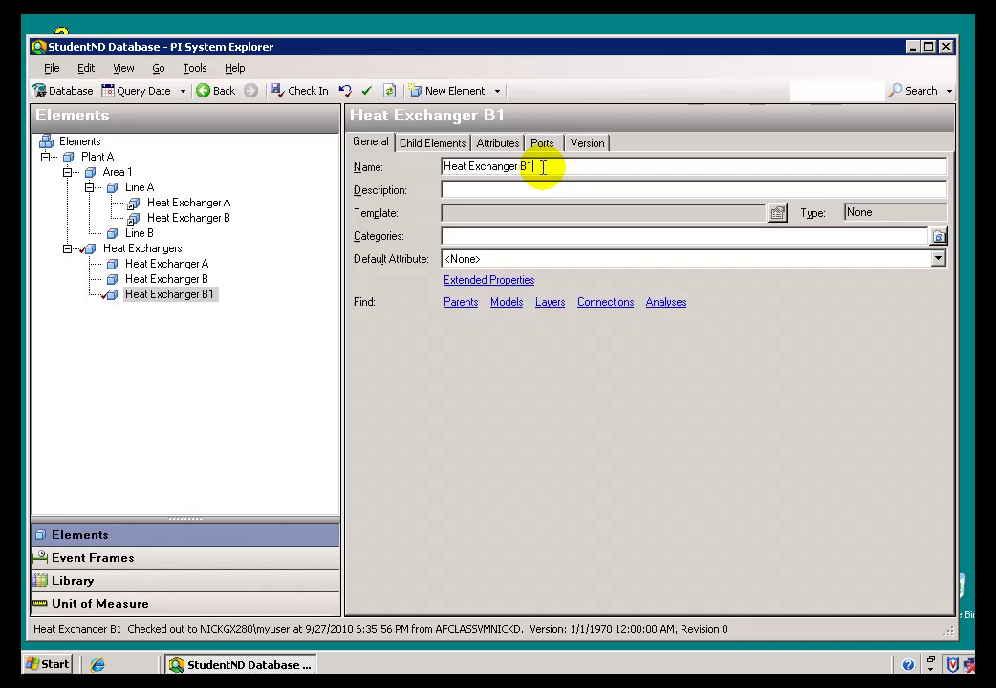
{"action": "type", "text": "C"}
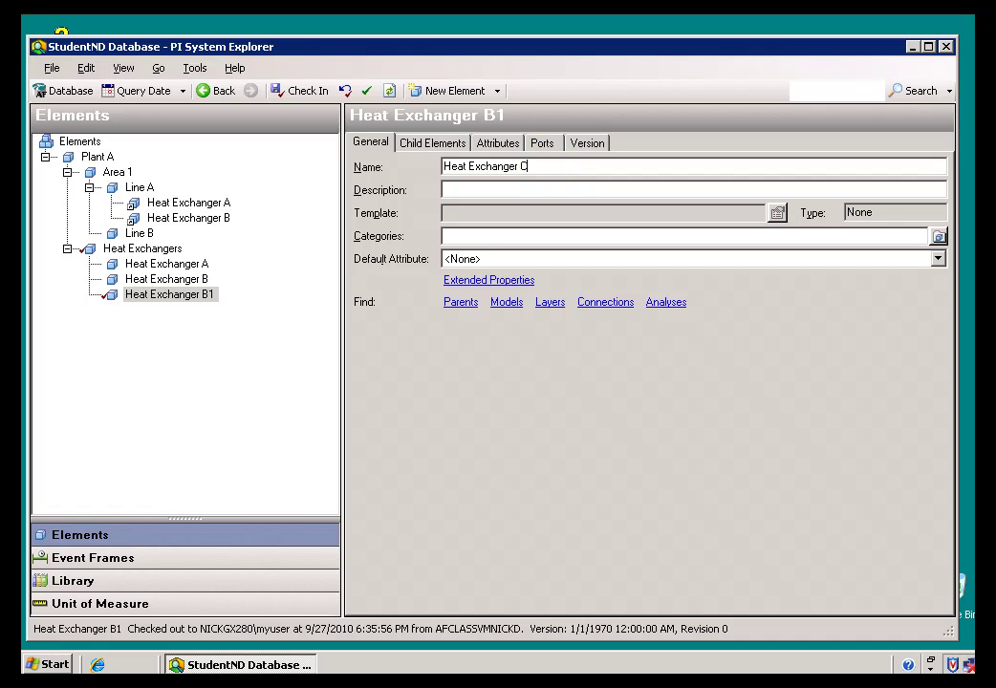
{"action": "left_click", "coordinate": [177, 279]}
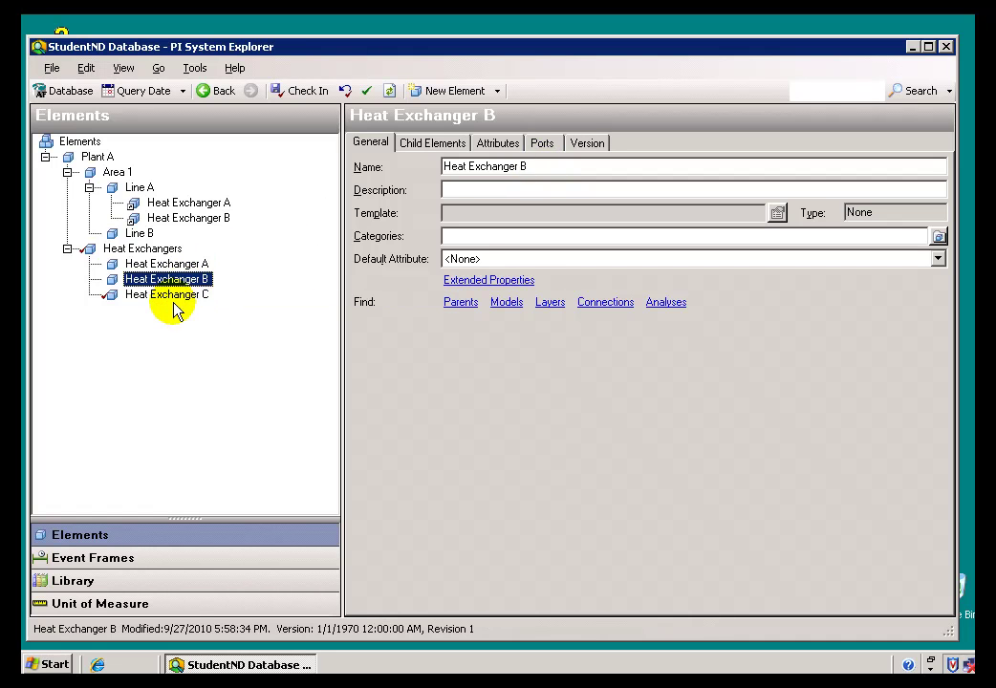
{"action": "left_click", "coordinate": [164, 298]}
{"action": "left_click", "coordinate": [306, 90]}
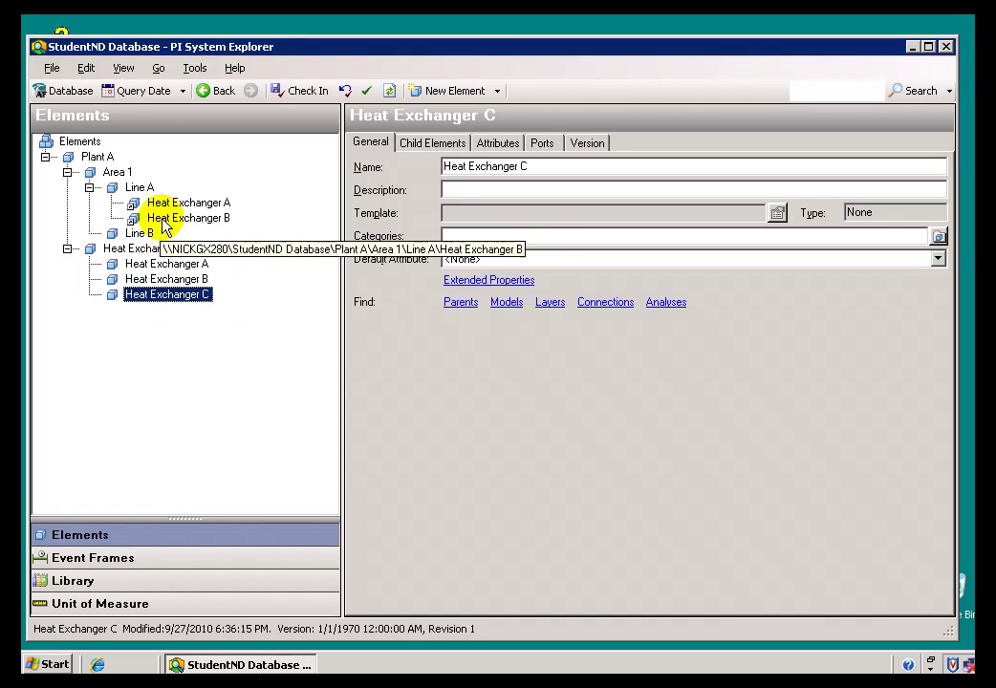
- Move the Heat Exchanger B weak reference from Line A back to Line B and check in
{"action": "left_click", "coordinate": [167, 220]}
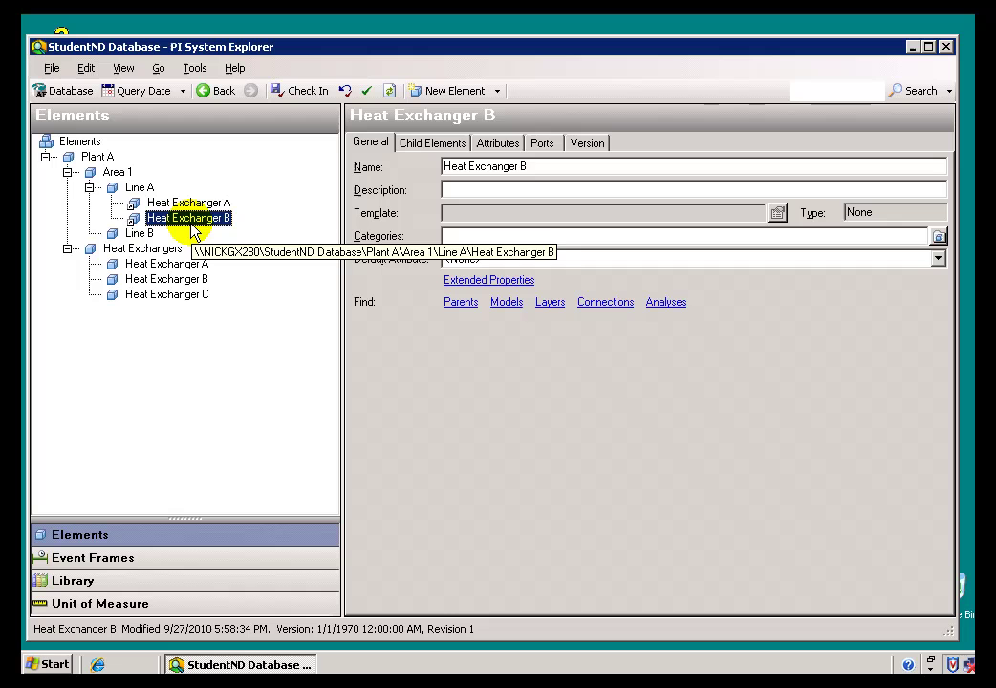
{"action": "left_click", "coordinate": [152, 235]}
{"action": "left_click_drag", "start_coordinate": [151, 236], "coordinate": [153, 236]}
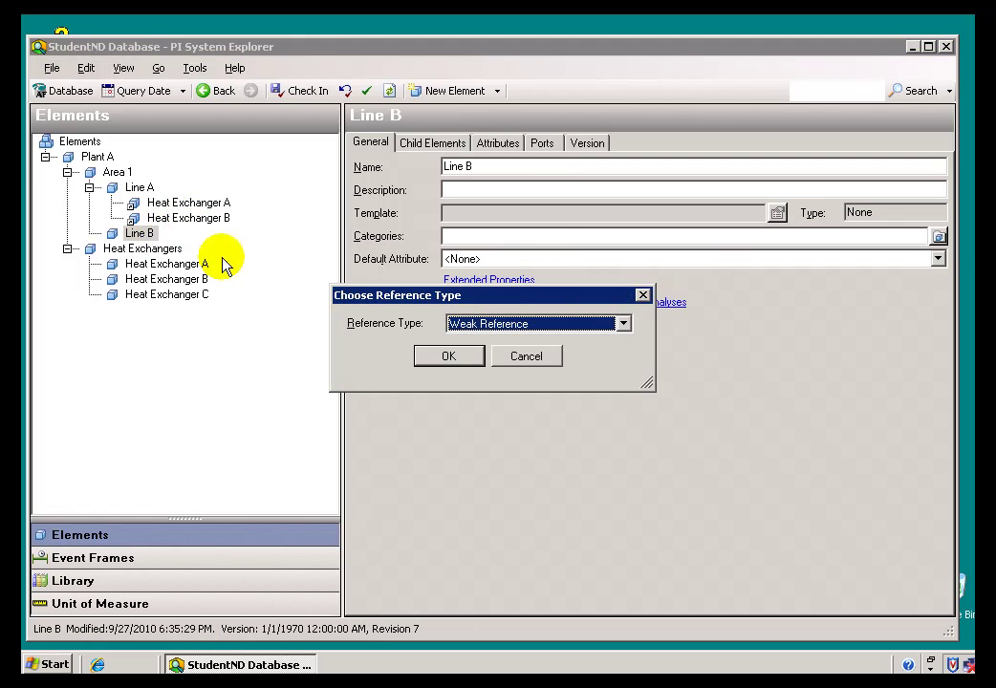
{"action": "left_click", "coordinate": [433, 362]}
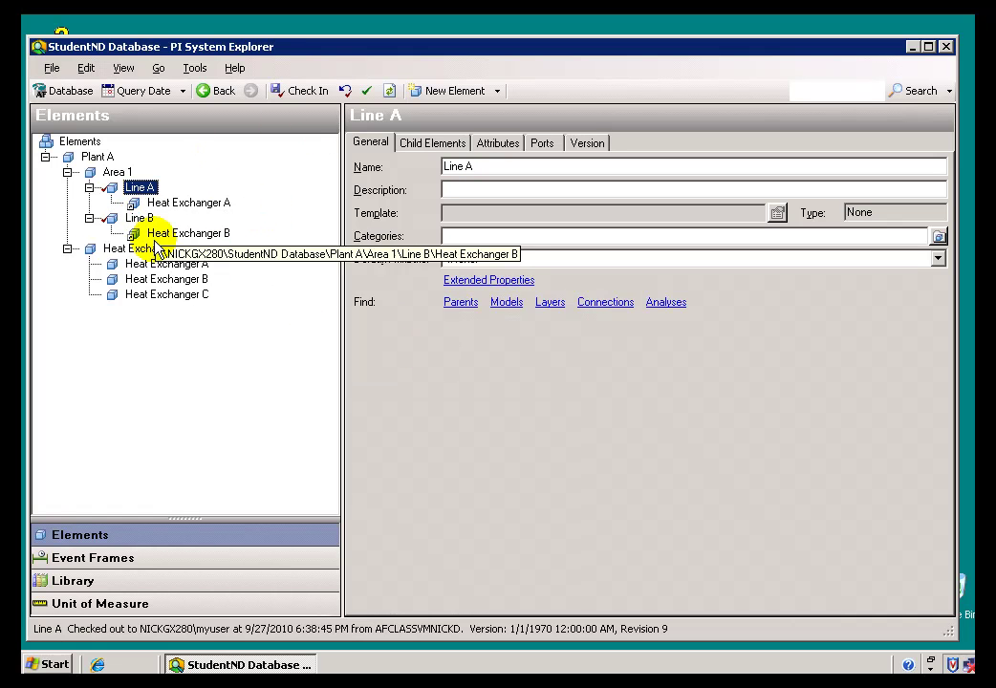
{"action": "left_click", "coordinate": [275, 92]}
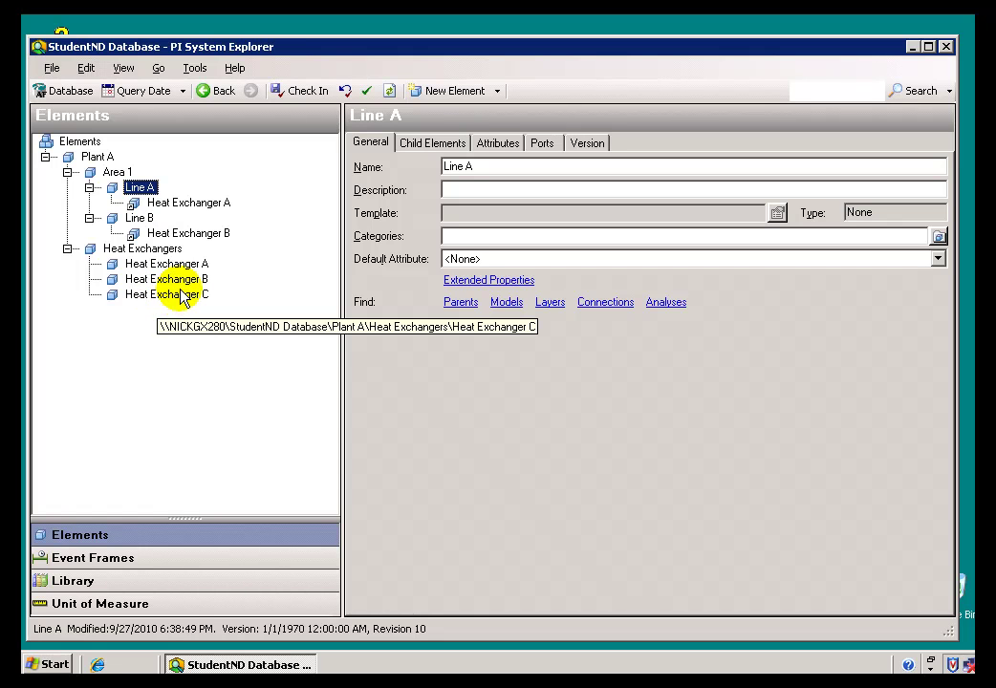
- Copy Line B into Area 1, rename the copy 'Line C', and expand it
{"action": "left_click", "coordinate": [137, 220]}
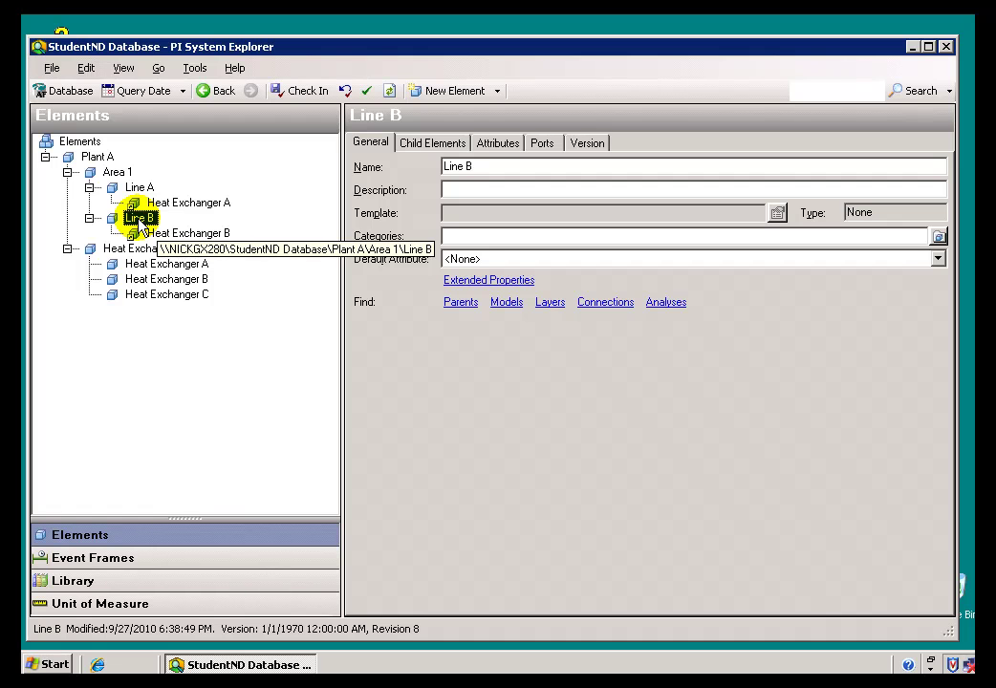
{"action": "mouse_move", "coordinate": [139, 223]}
{"action": "left_mouse_down"}
{"action": "mouse_move", "coordinate": [145, 196]}
{"action": "mouse_move", "coordinate": [114, 187]}
{"action": "mouse_move", "coordinate": [109, 174]}
{"action": "left_mouse_up"}
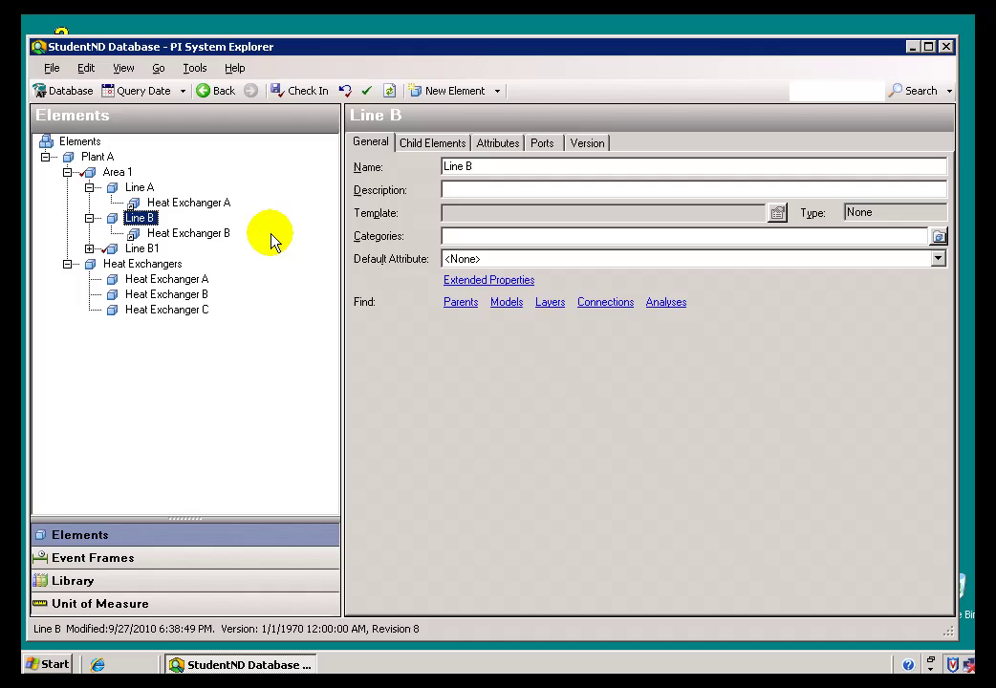
{"action": "left_click", "coordinate": [142, 248]}
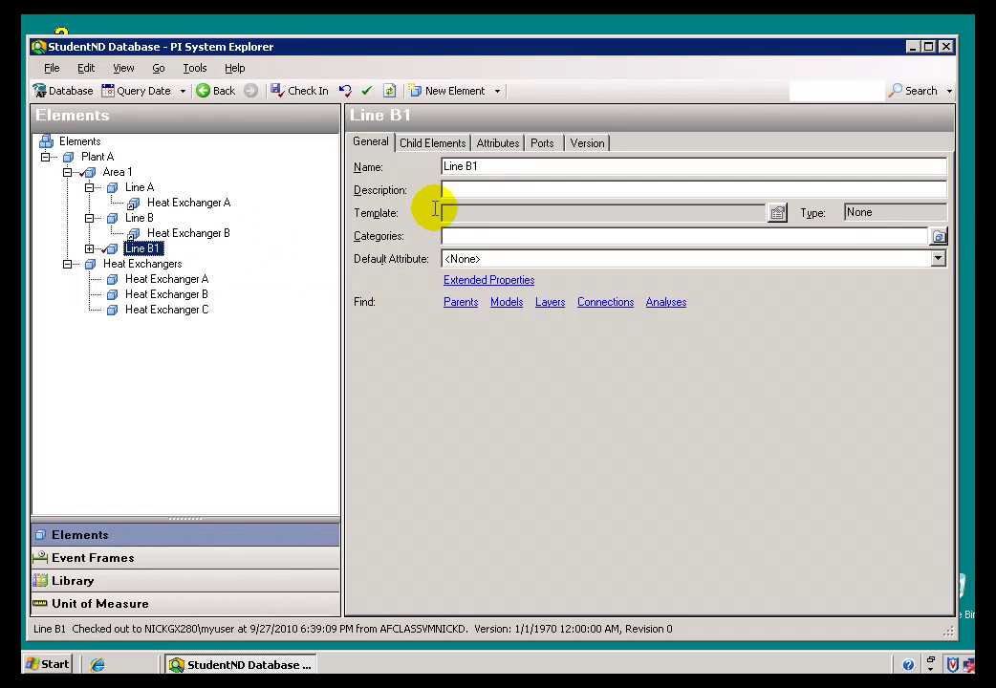
{"action": "left_click", "coordinate": [507, 168]}
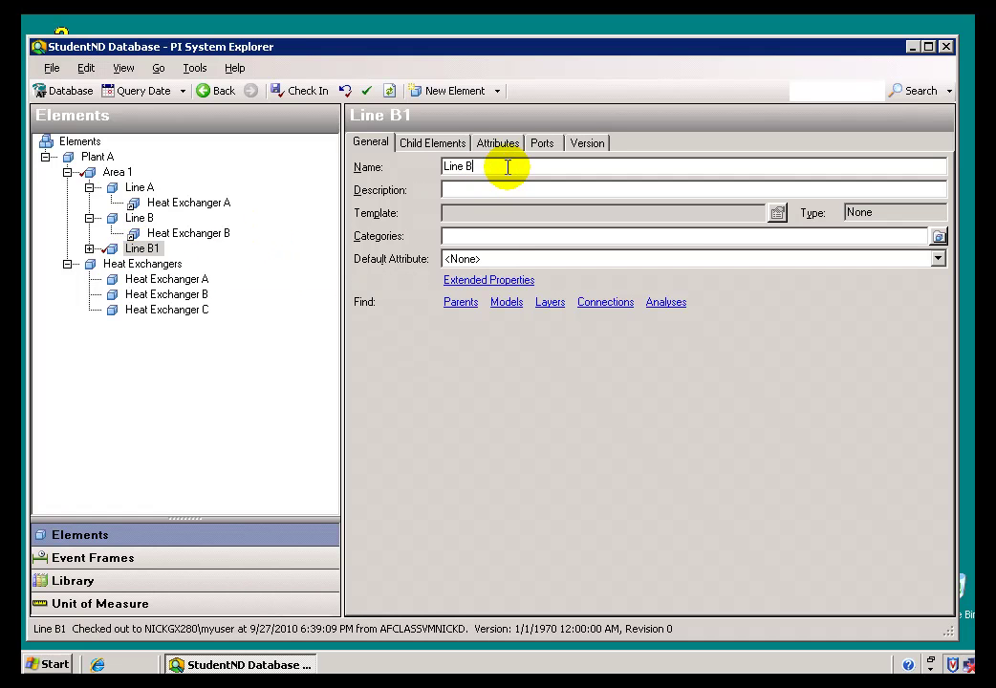
{"action": "type", "text": "C"}
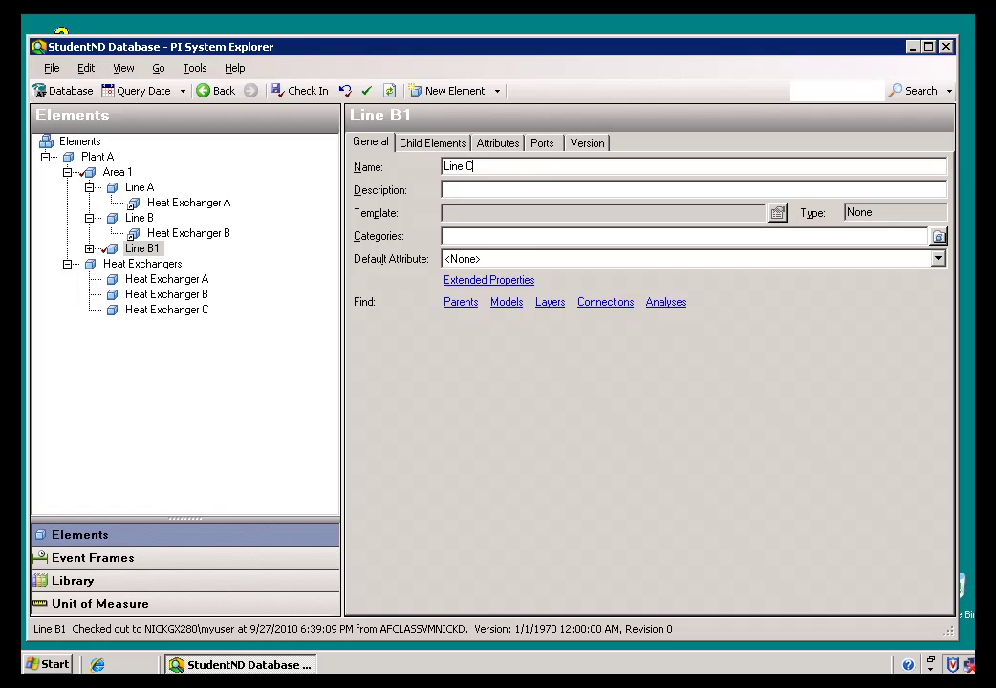
{"action": "left_click", "coordinate": [490, 188]}
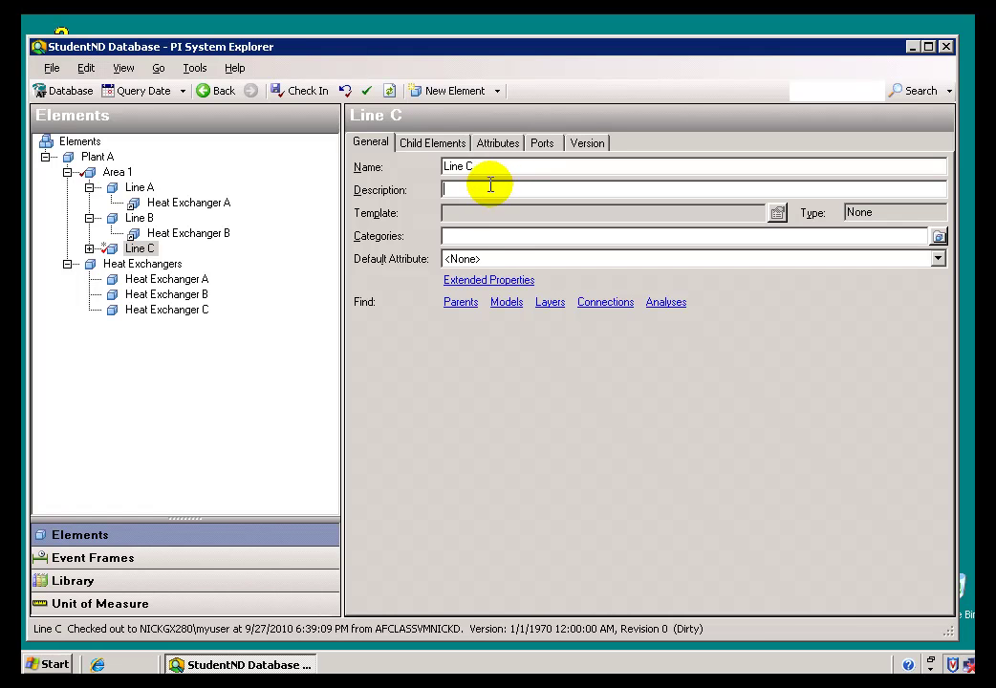
{"action": "left_click", "coordinate": [90, 249]}
{"action": "left_click", "coordinate": [160, 263]}
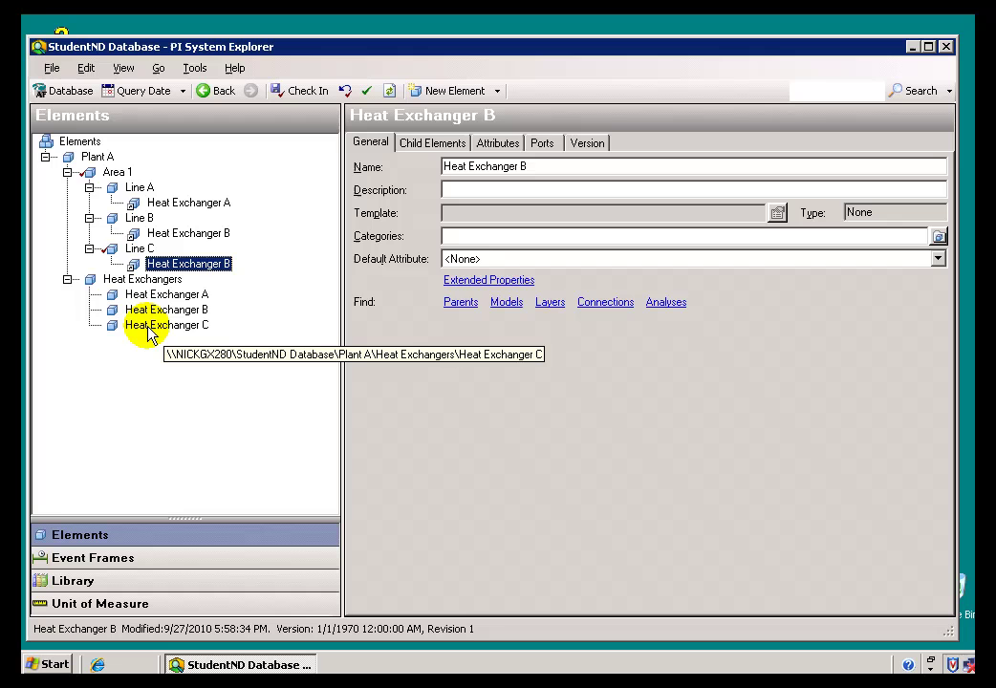
- Delete the copied Heat Exchanger B reference under Line C
{"action": "right_click", "coordinate": [164, 268]}
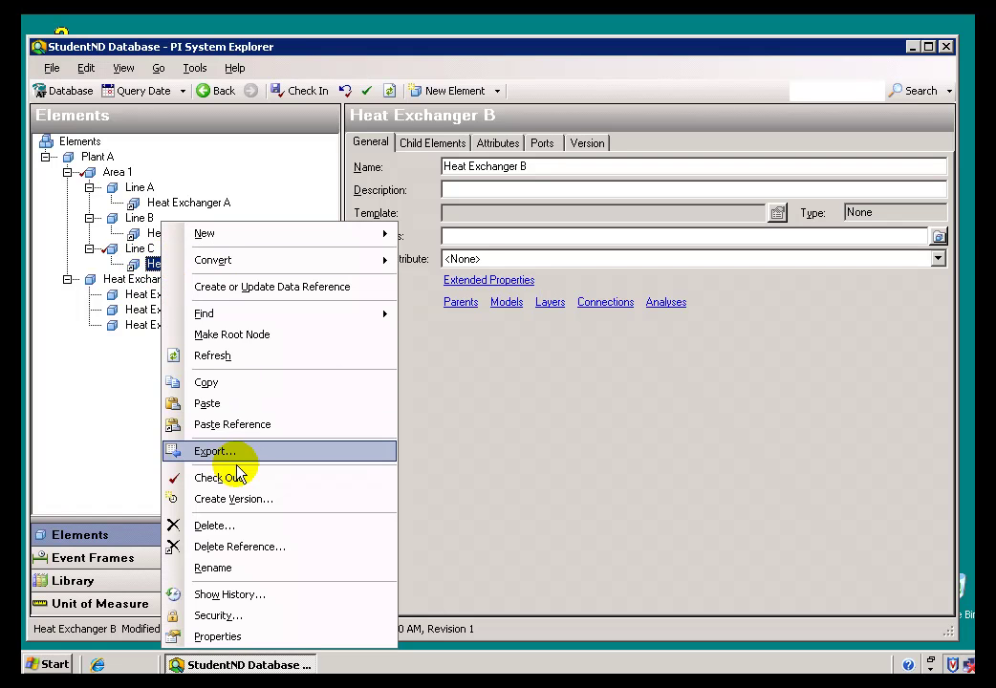
{"action": "left_click", "coordinate": [234, 549]}
{"action": "left_click", "coordinate": [483, 360]}
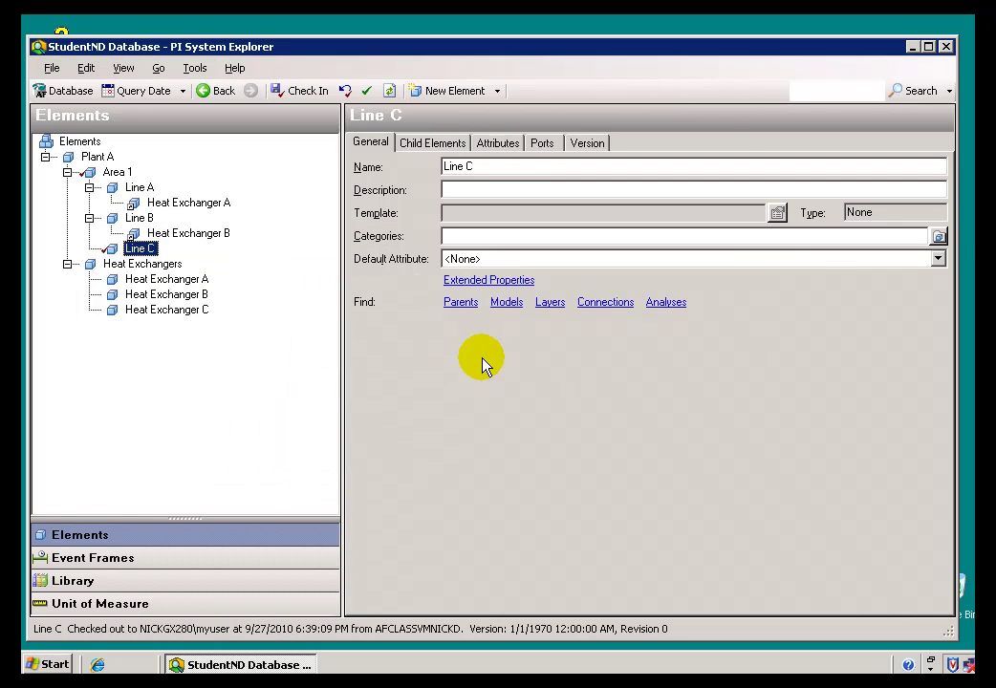
- Weak-reference Heat Exchanger C under Line C and check in the change
{"action": "left_click", "coordinate": [150, 312]}
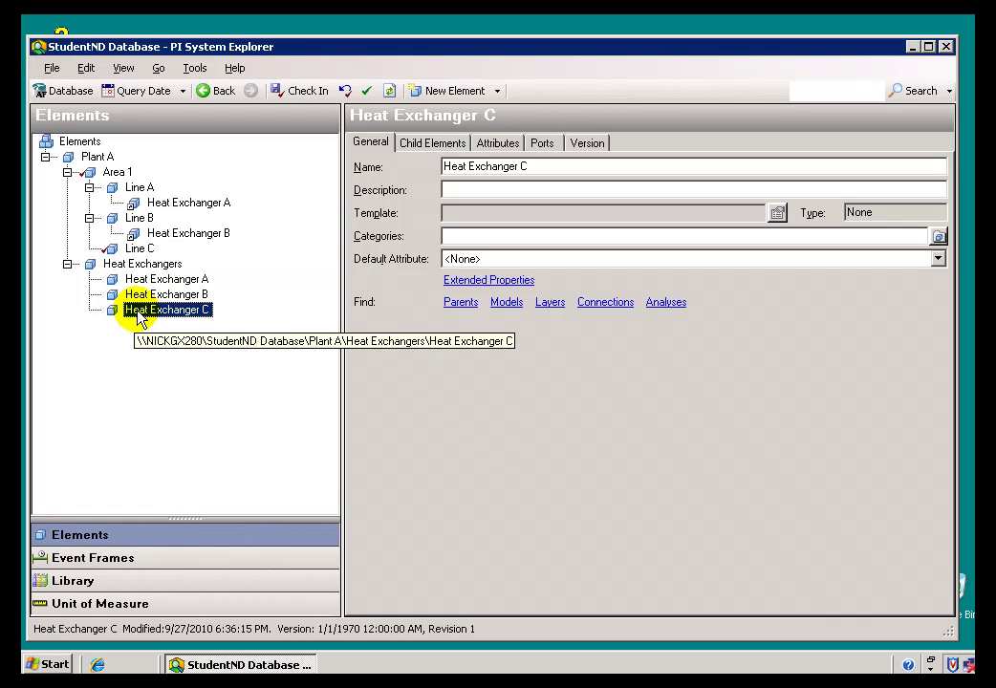
{"action": "left_click_drag", "start_coordinate": [141, 318], "coordinate": [142, 251]}
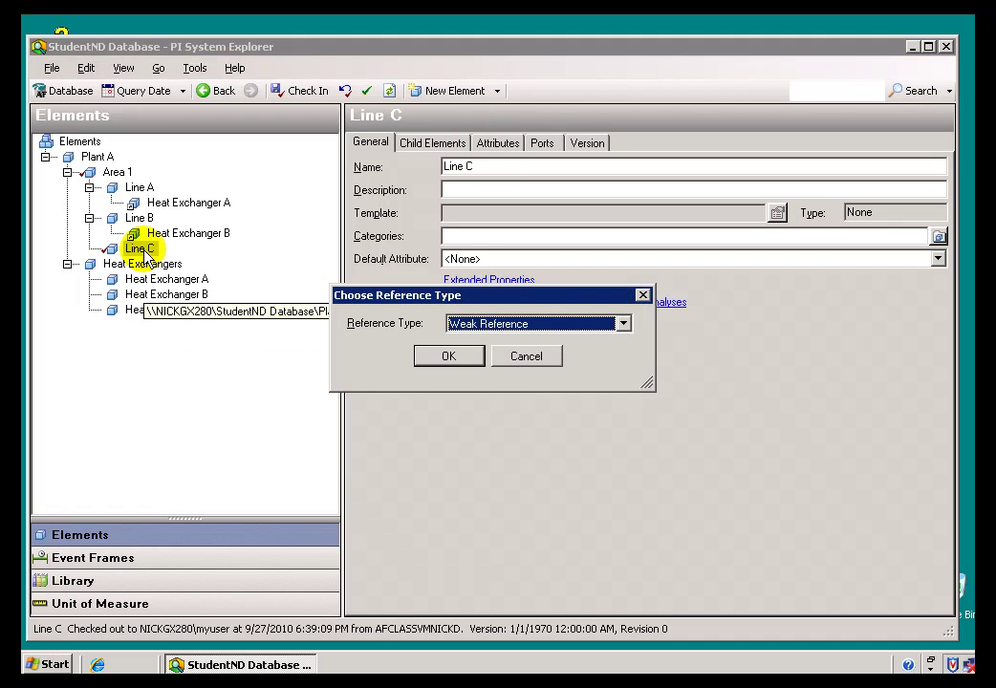
{"action": "left_click", "coordinate": [451, 359]}
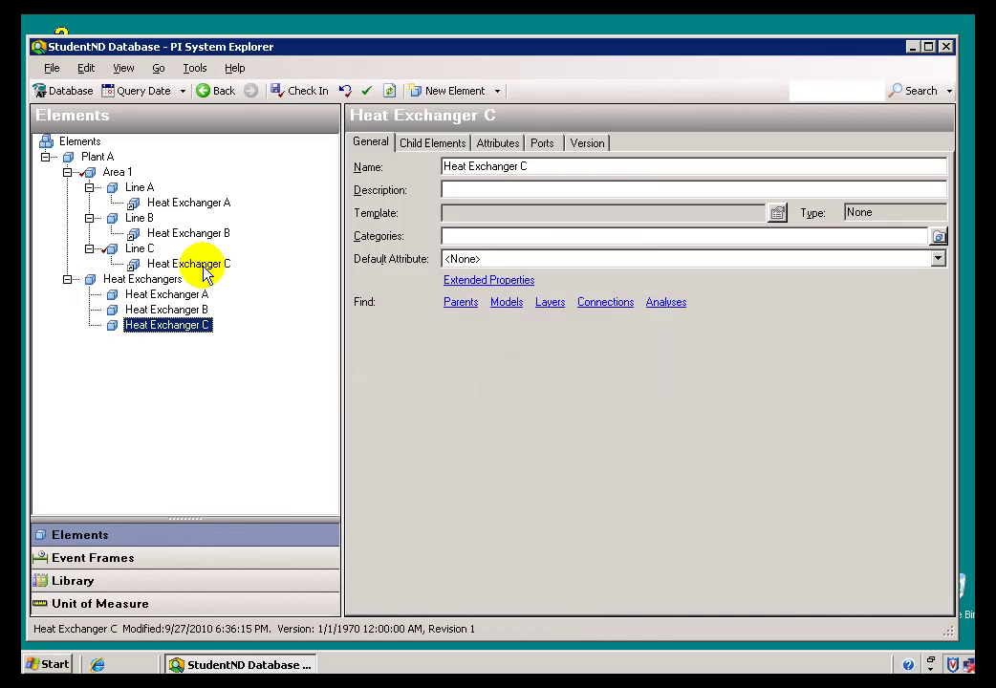
{"action": "left_click", "coordinate": [280, 91]}
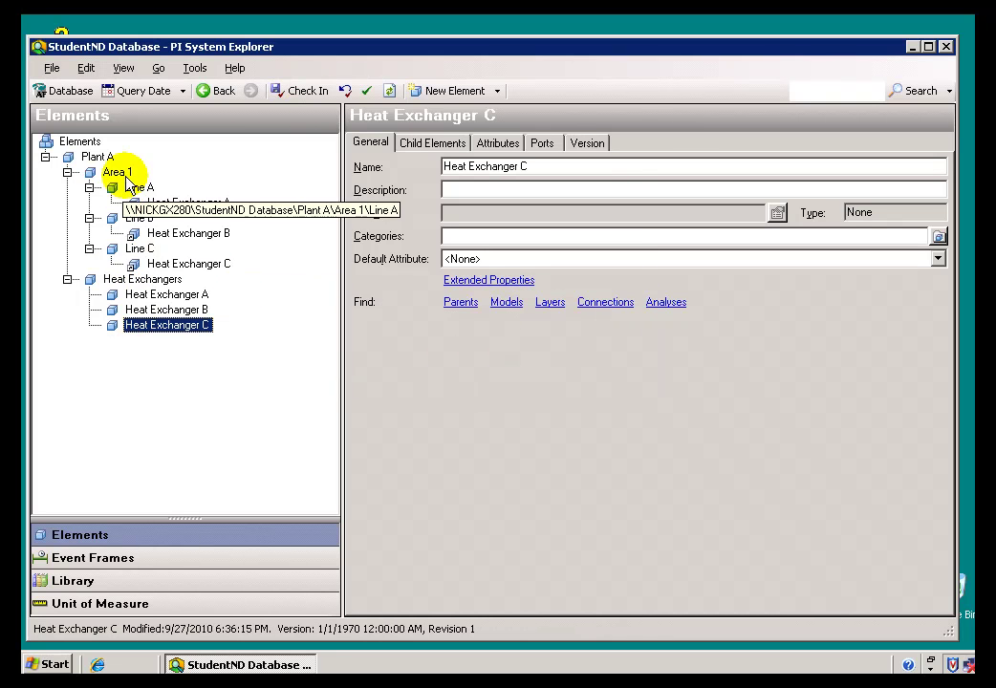
- Confirm Lines A, B and C hold Heat Exchangers A, B and C respectively
{"action": "left_click", "coordinate": [168, 205]}
{"action": "left_click", "coordinate": [166, 236]}
{"action": "left_click", "coordinate": [168, 264]}
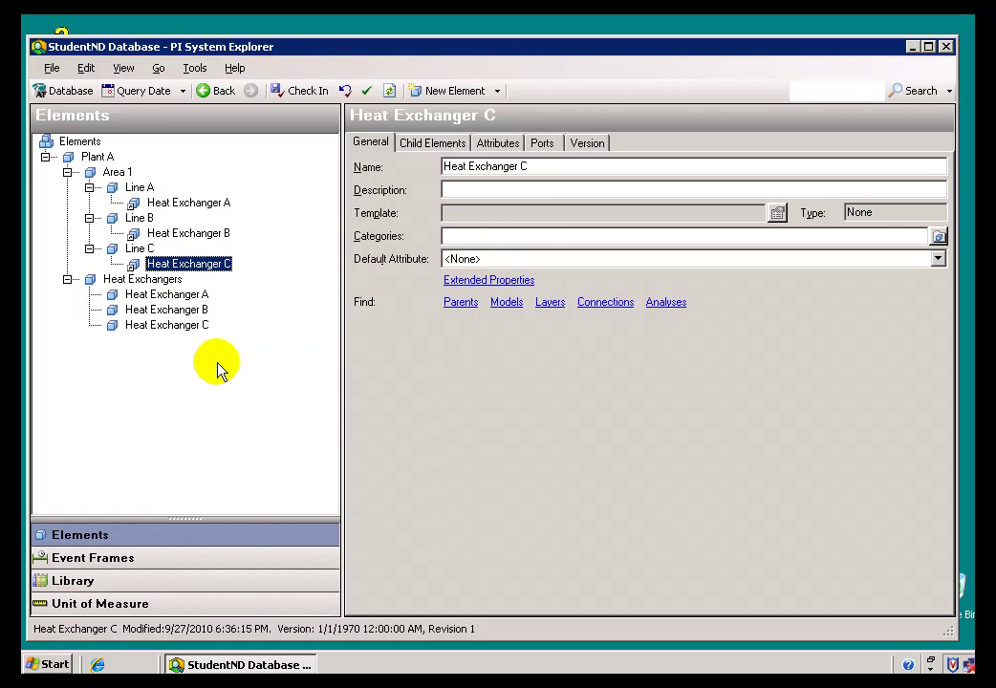